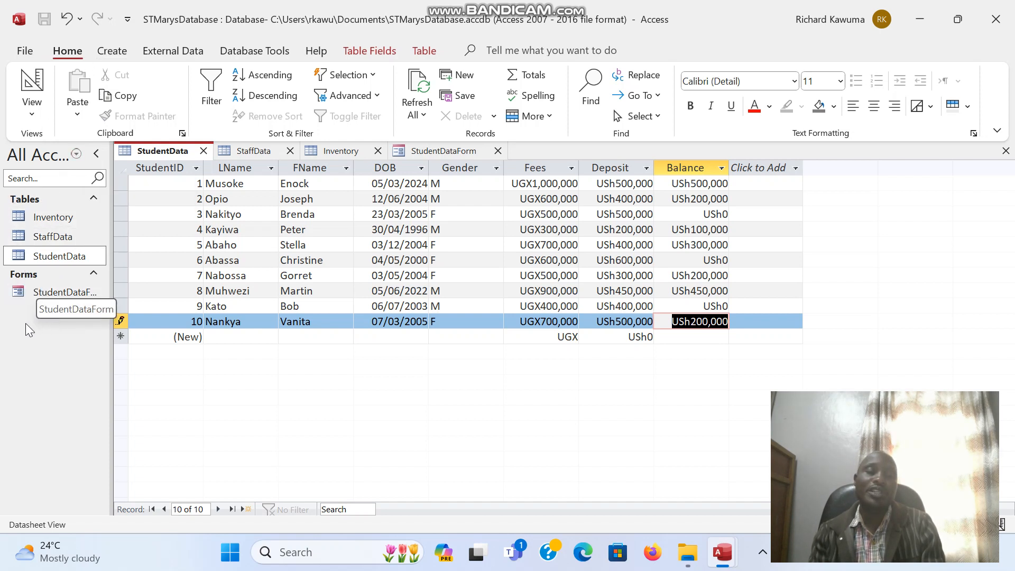
Step: Switch to the Create ribbon while the StudentData table is open
{"action": "left_click", "coordinate": [118, 56]}
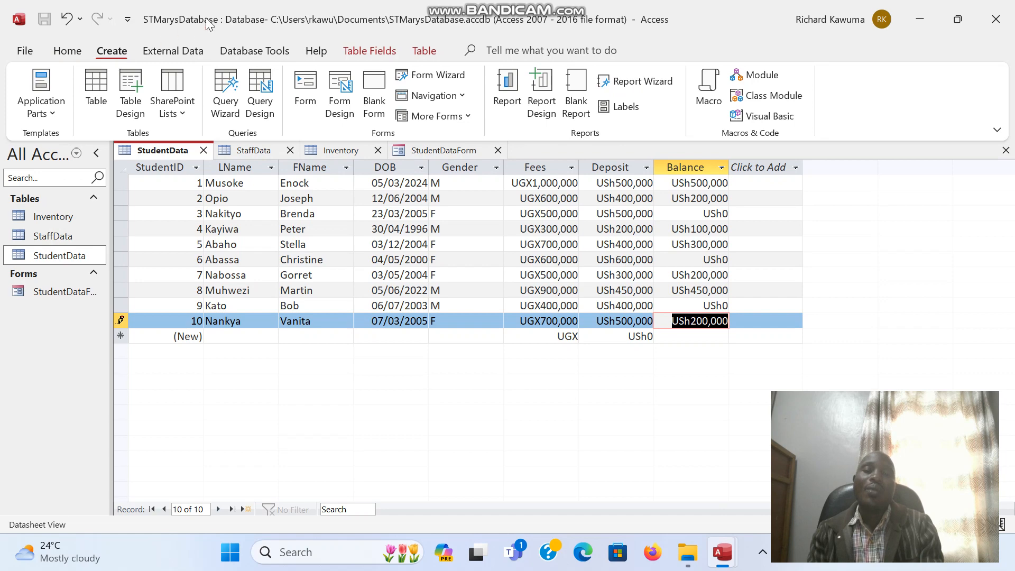
Step: Start a blank query in Query Design and add the StudentData table to it
{"action": "left_click", "coordinate": [260, 95]}
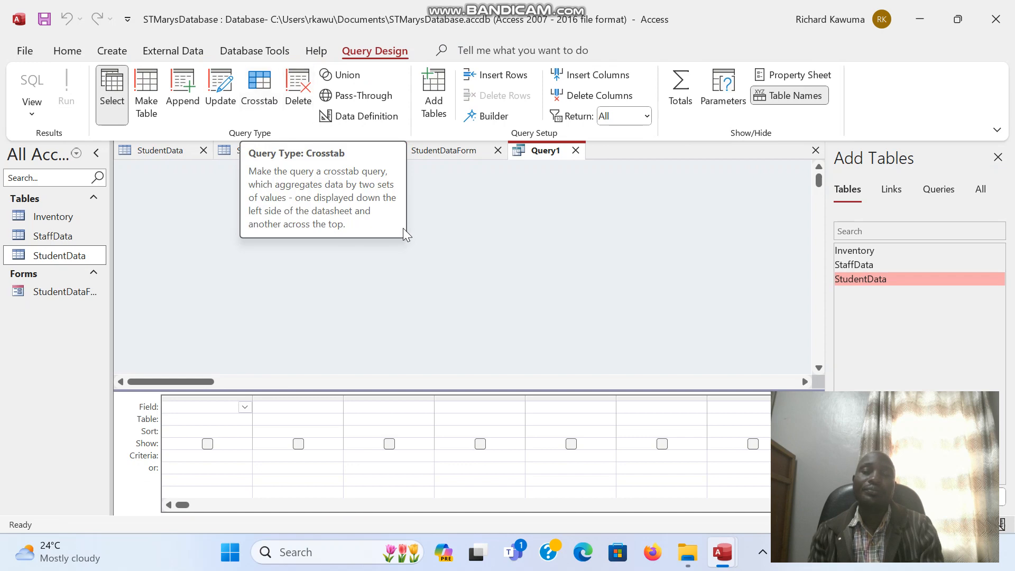
{"action": "double_click", "coordinate": [863, 279]}
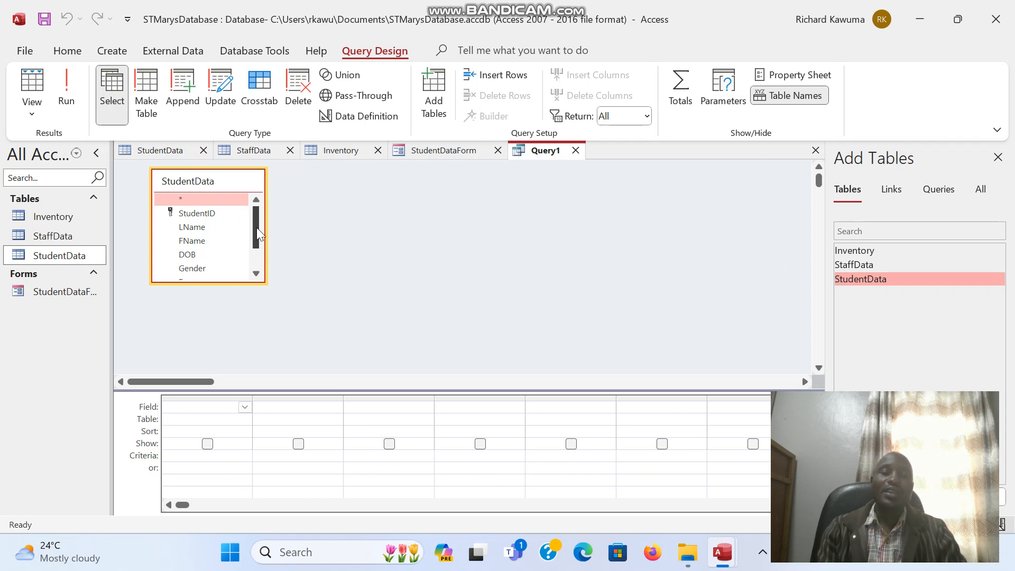
Step: Put StudentID from the StudentData field list into the first grid column
{"action": "mouse_move", "coordinate": [256, 227]}
{"action": "left_mouse_down"}
{"action": "mouse_move", "coordinate": [255, 253]}
{"action": "mouse_move", "coordinate": [257, 221]}
{"action": "left_mouse_up"}
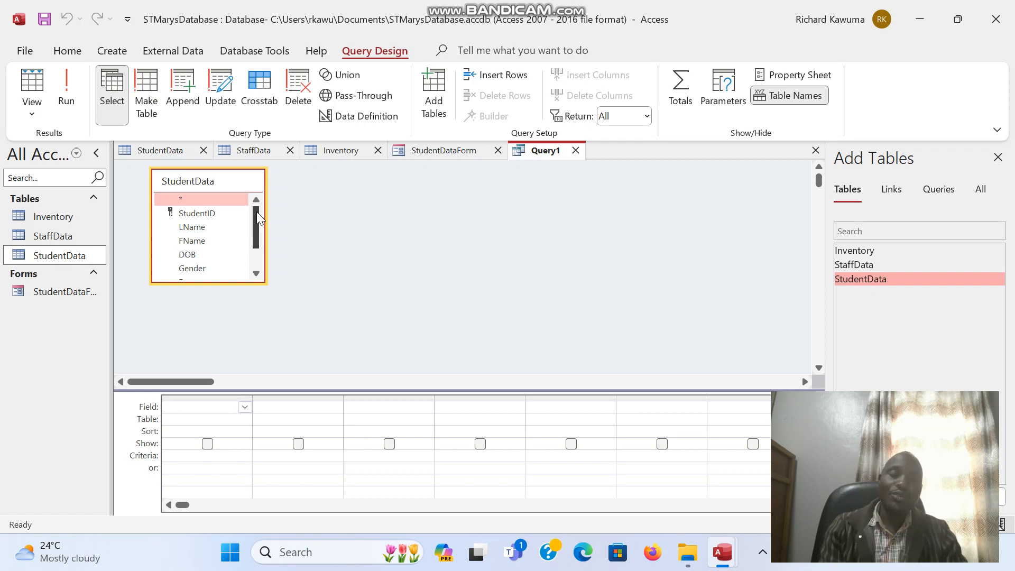
{"action": "mouse_move", "coordinate": [256, 212]}
{"action": "left_mouse_down"}
{"action": "mouse_move", "coordinate": [256, 225]}
{"action": "mouse_move", "coordinate": [257, 202]}
{"action": "left_mouse_up"}
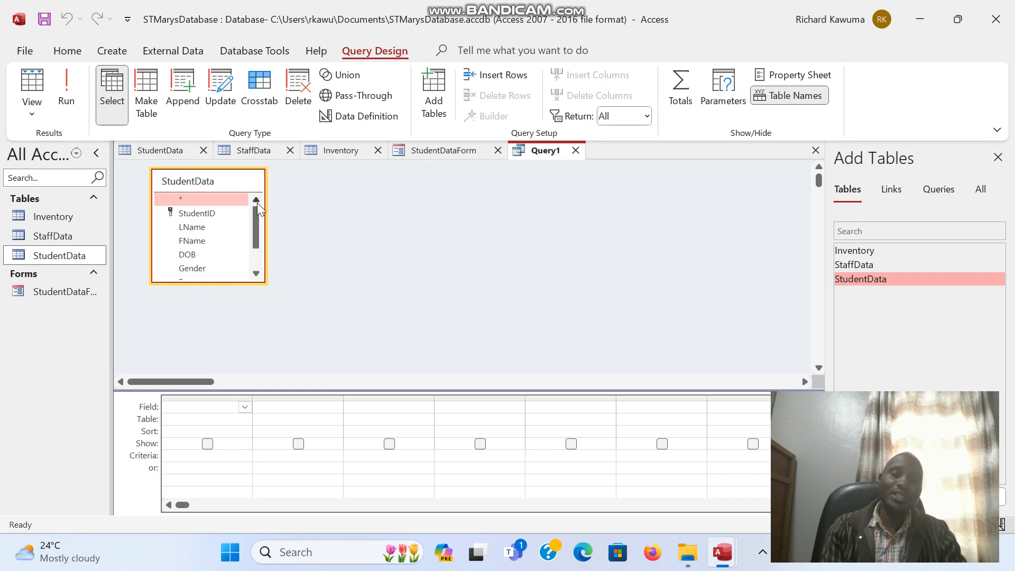
{"action": "double_click", "coordinate": [204, 214]}
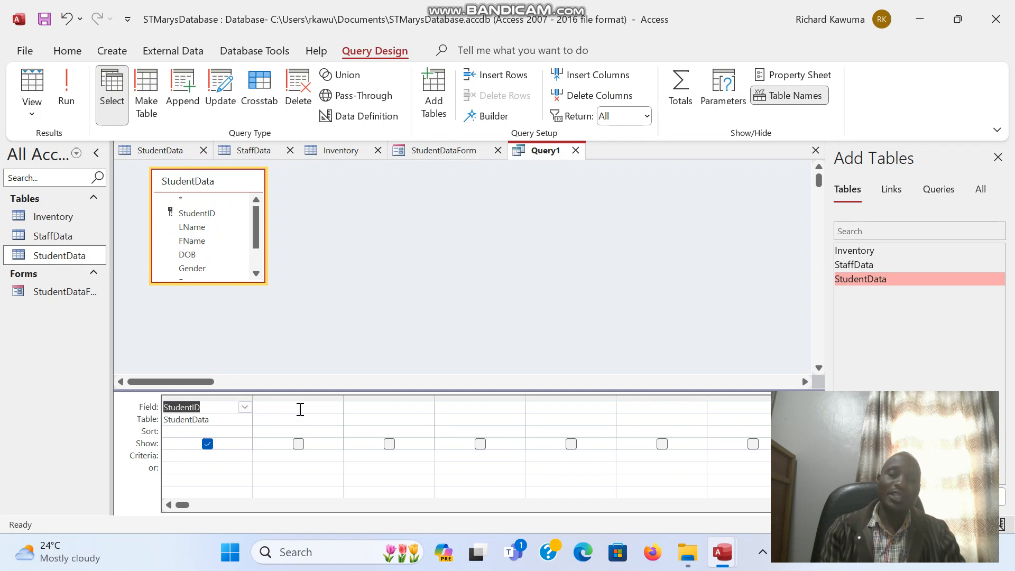
Step: Fill grid columns two to five with LName, FName, DOB and Balance
{"action": "left_click", "coordinate": [320, 409]}
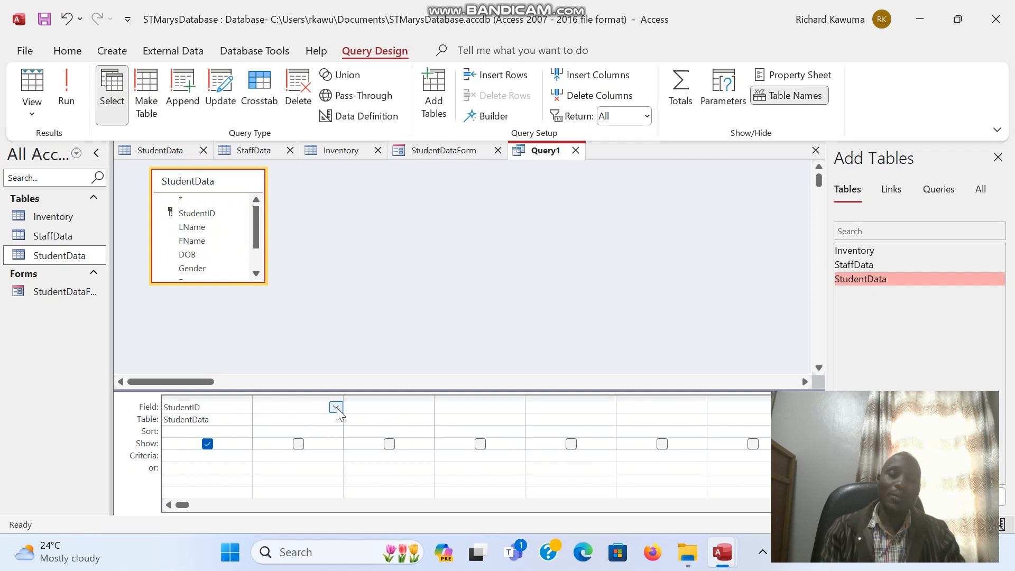
{"action": "left_click", "coordinate": [335, 408]}
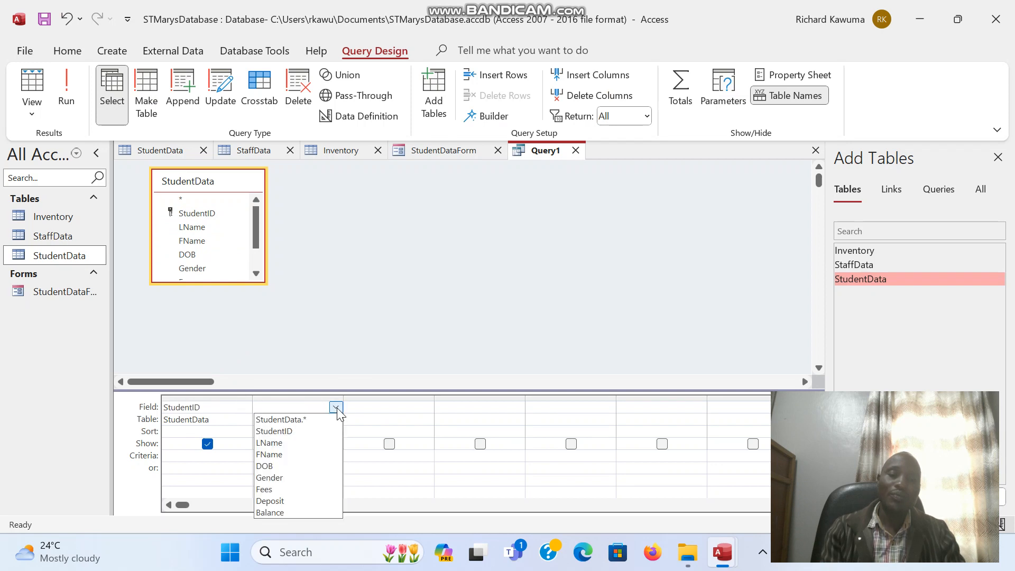
{"action": "left_click", "coordinate": [293, 443]}
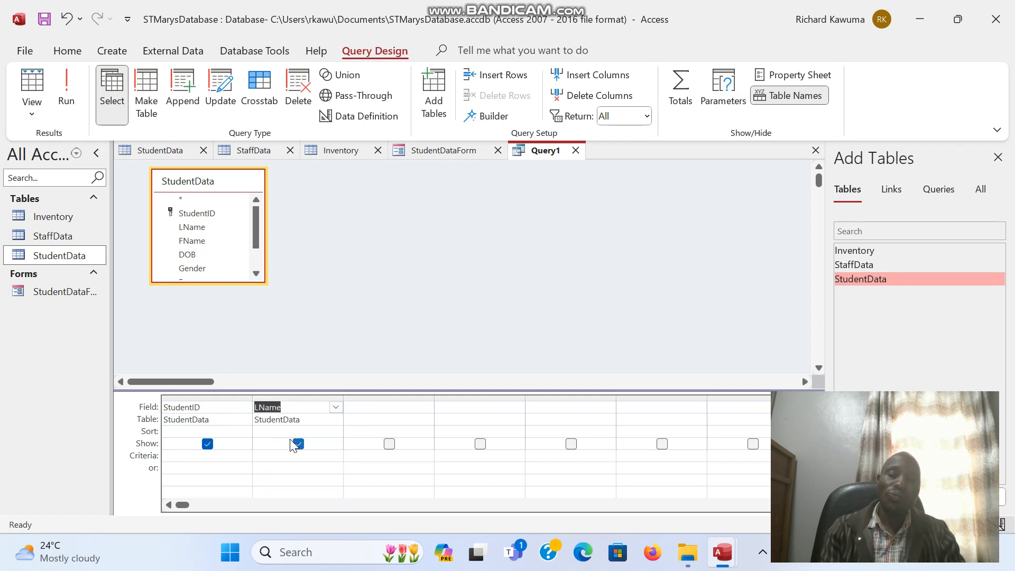
{"action": "left_click", "coordinate": [398, 407]}
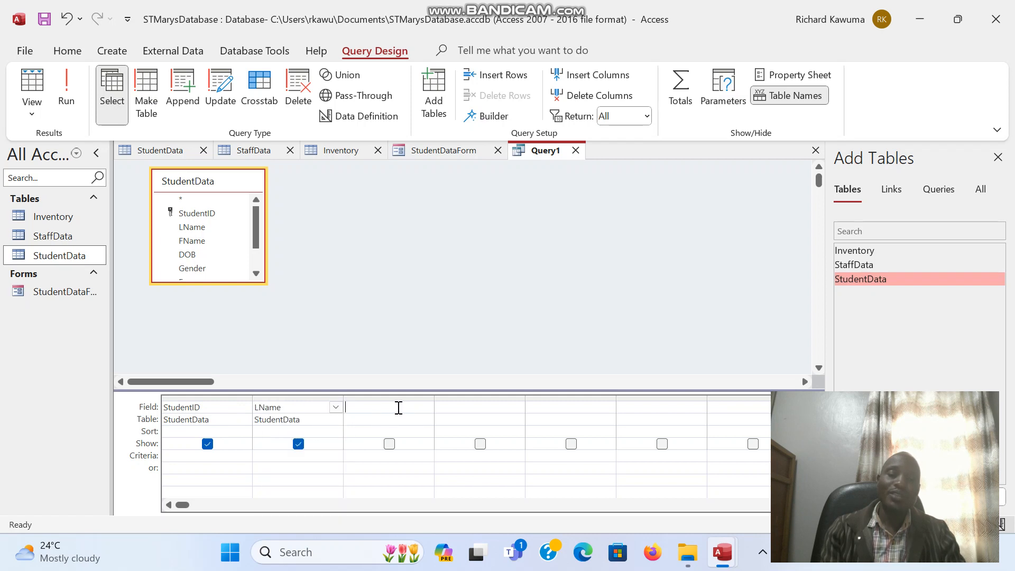
{"action": "left_click", "coordinate": [427, 406]}
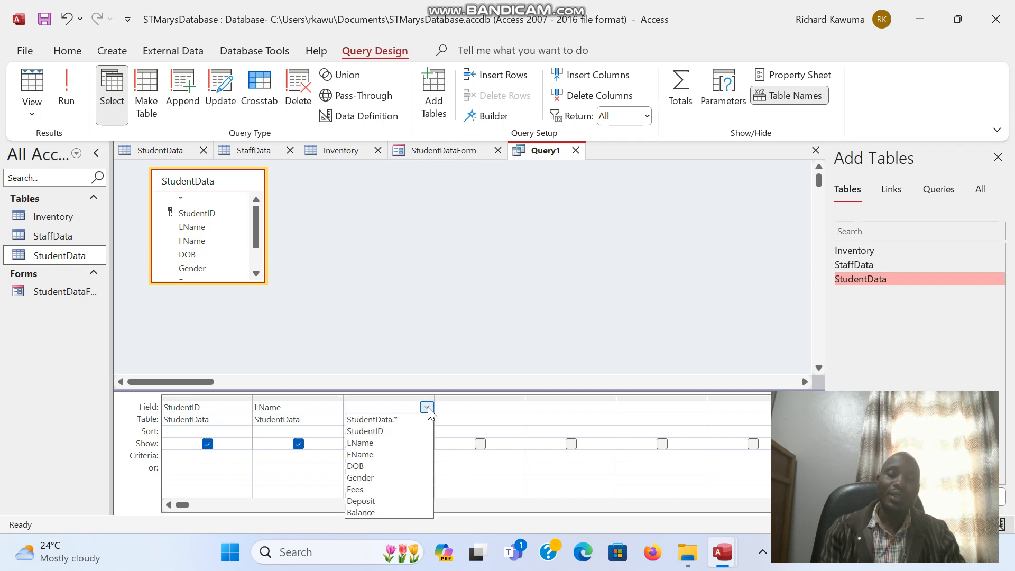
{"action": "left_click", "coordinate": [377, 454]}
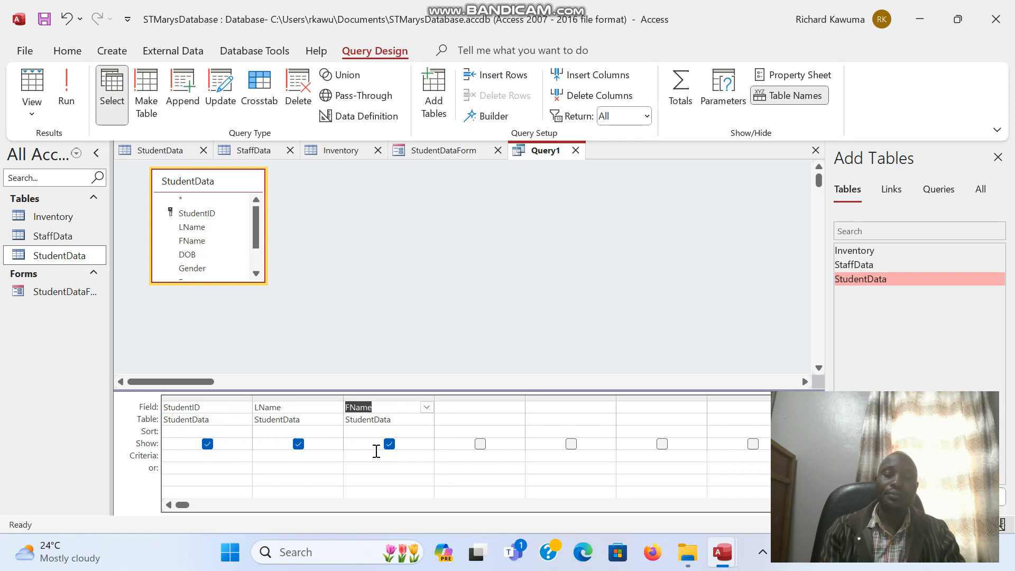
{"action": "left_click", "coordinate": [505, 409]}
{"action": "left_click", "coordinate": [518, 407]}
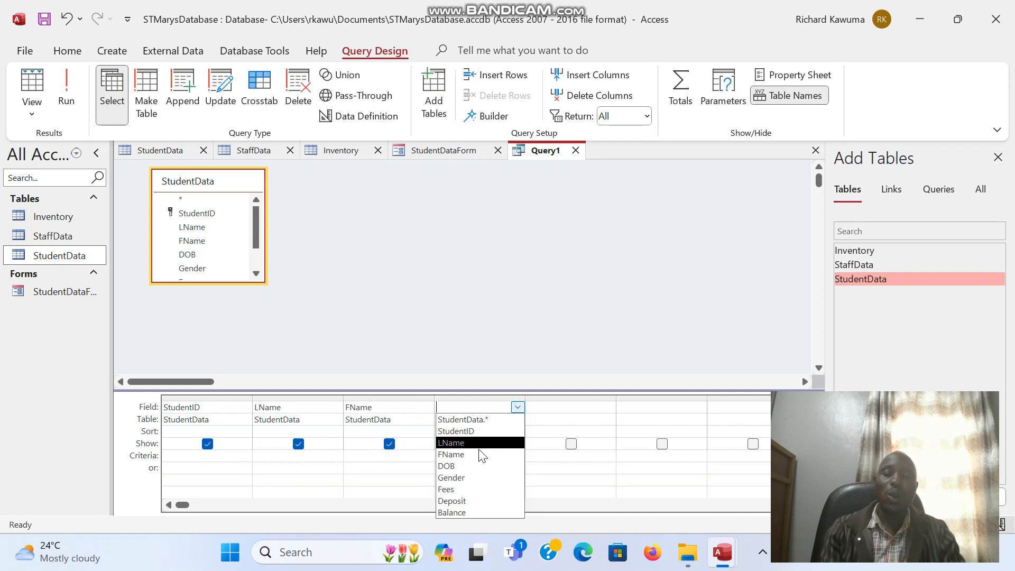
{"action": "left_click", "coordinate": [464, 466]}
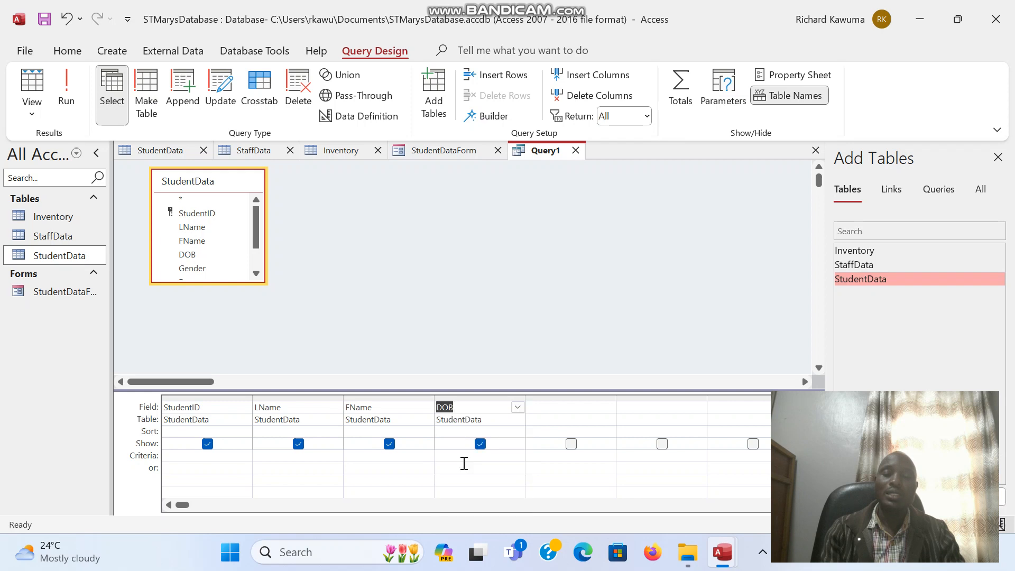
{"action": "left_click", "coordinate": [572, 407]}
{"action": "left_click", "coordinate": [608, 409]}
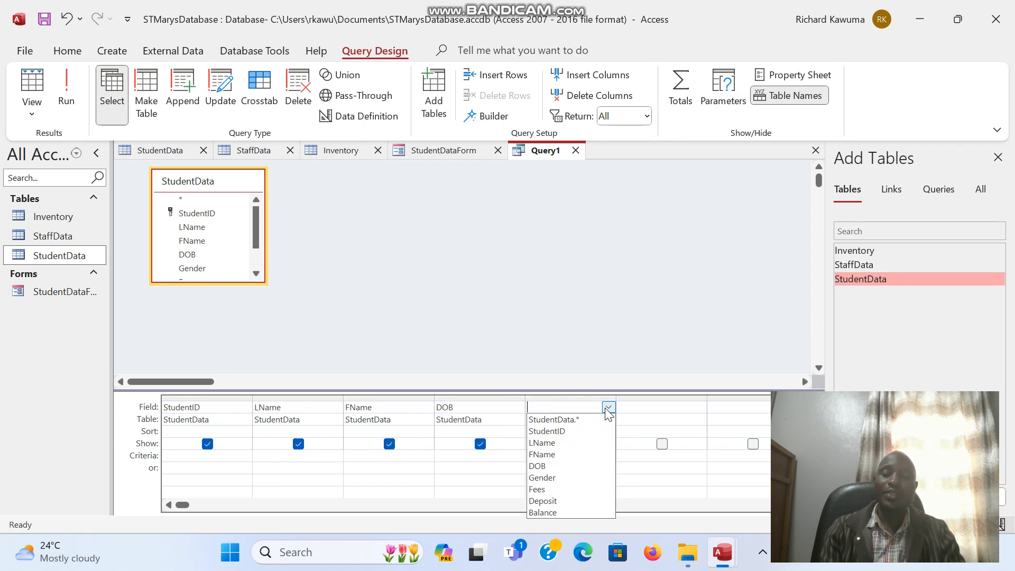
{"action": "left_click", "coordinate": [551, 511]}
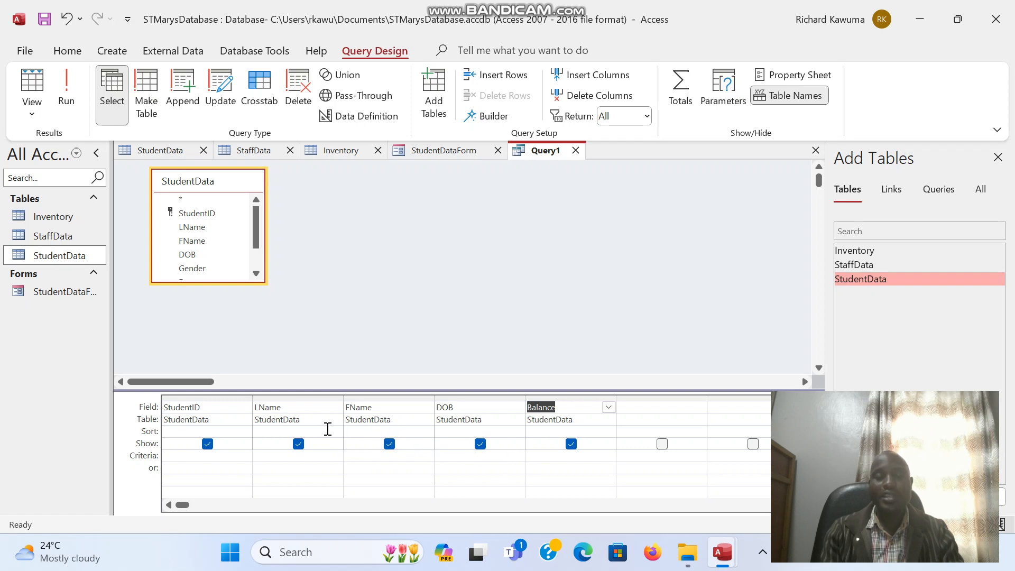
Step: Run the query listing StudentID, LName, FName, DOB and Balance for every student
{"action": "left_click", "coordinate": [479, 444]}
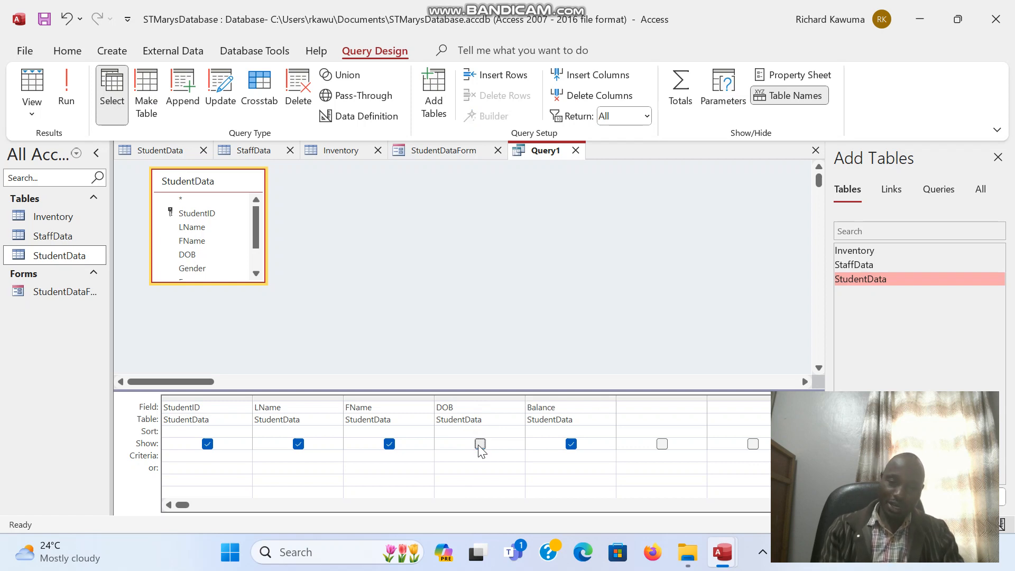
{"action": "left_click", "coordinate": [479, 444]}
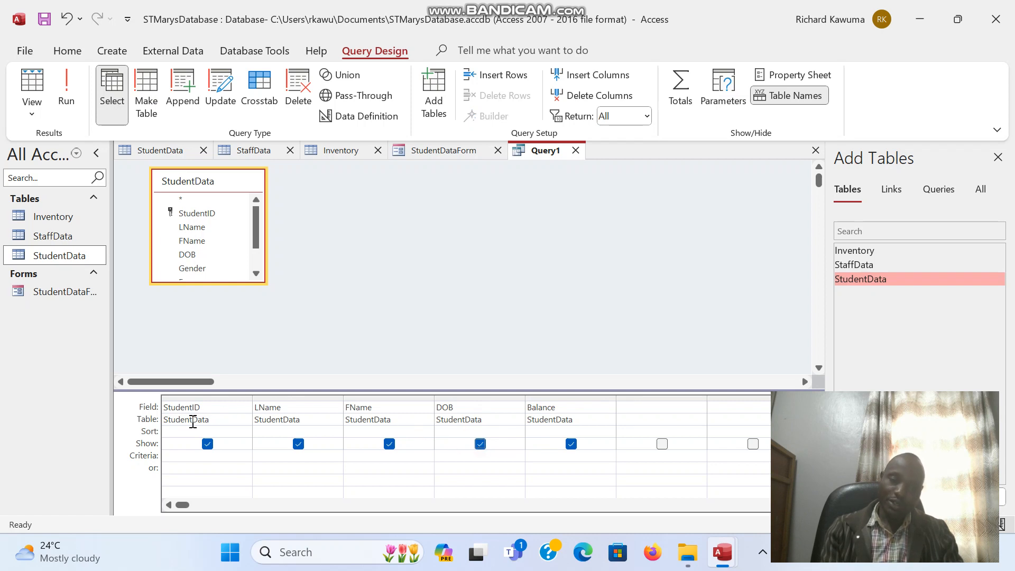
{"action": "left_click", "coordinate": [66, 101]}
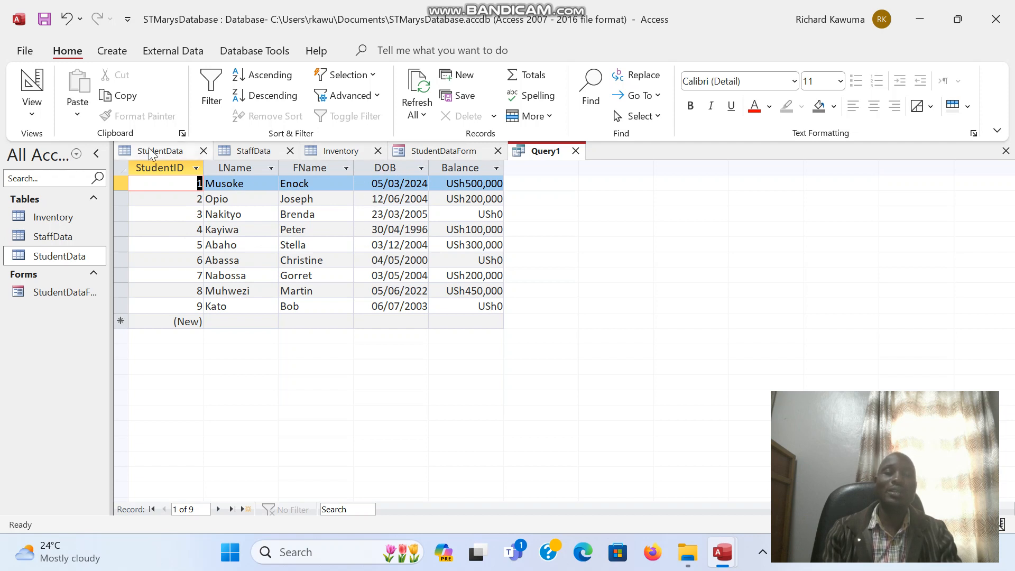
{"action": "left_click", "coordinate": [33, 116]}
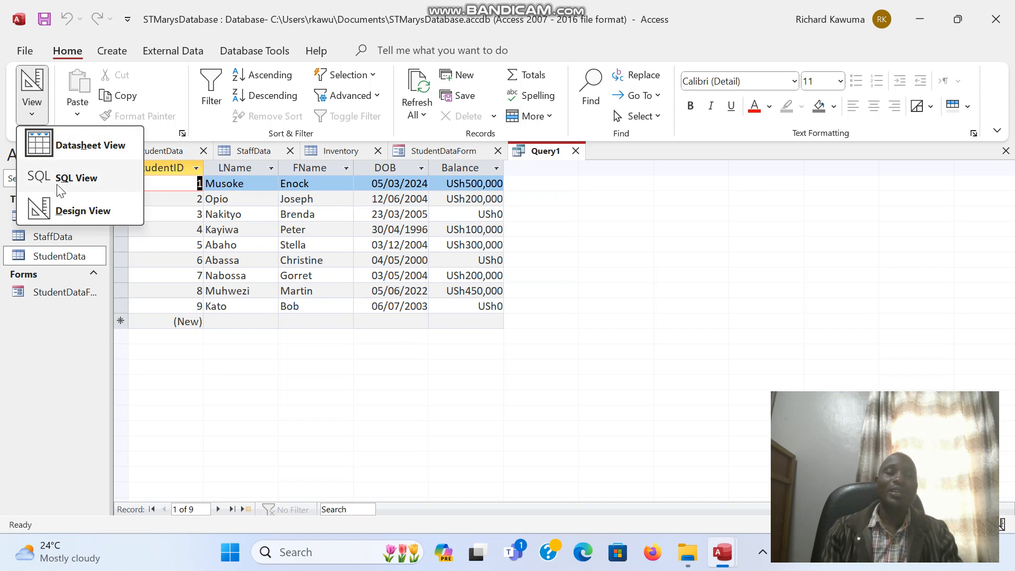
Step: Hide DOB in Design View, rerun the query, and begin saving it
{"action": "left_click", "coordinate": [68, 211]}
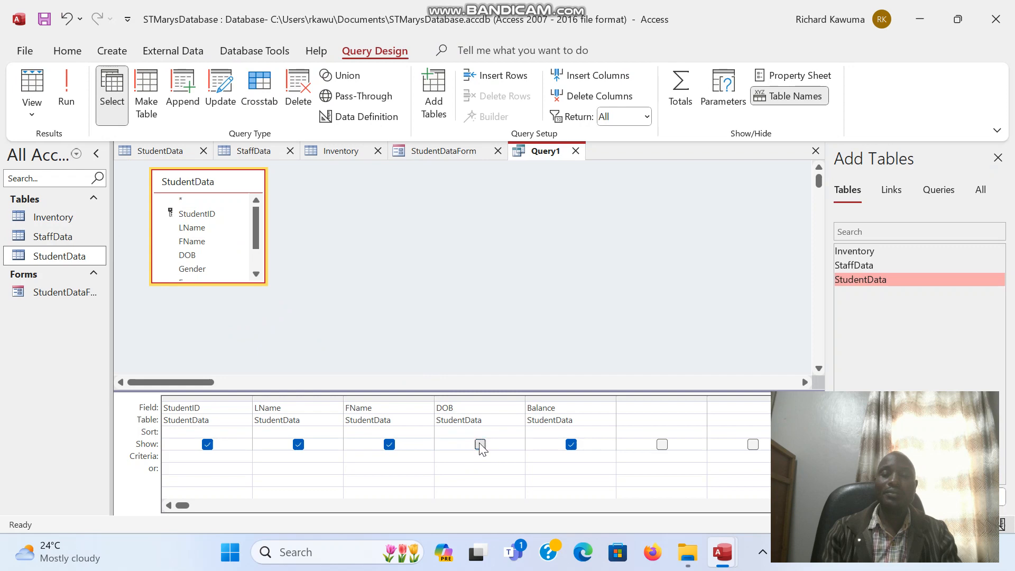
{"action": "left_click", "coordinate": [75, 96]}
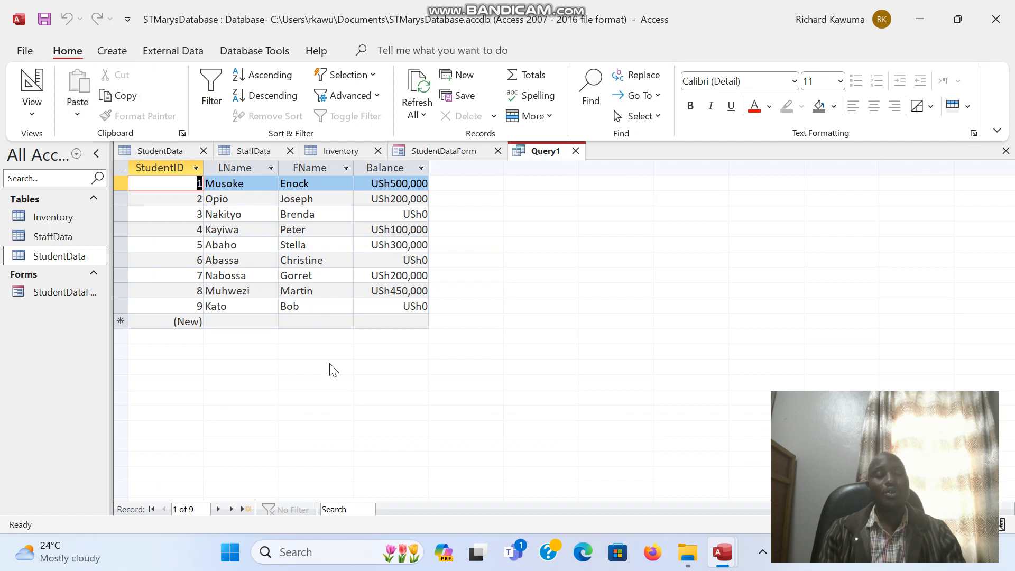
{"action": "key", "text": "ctrl+s"}
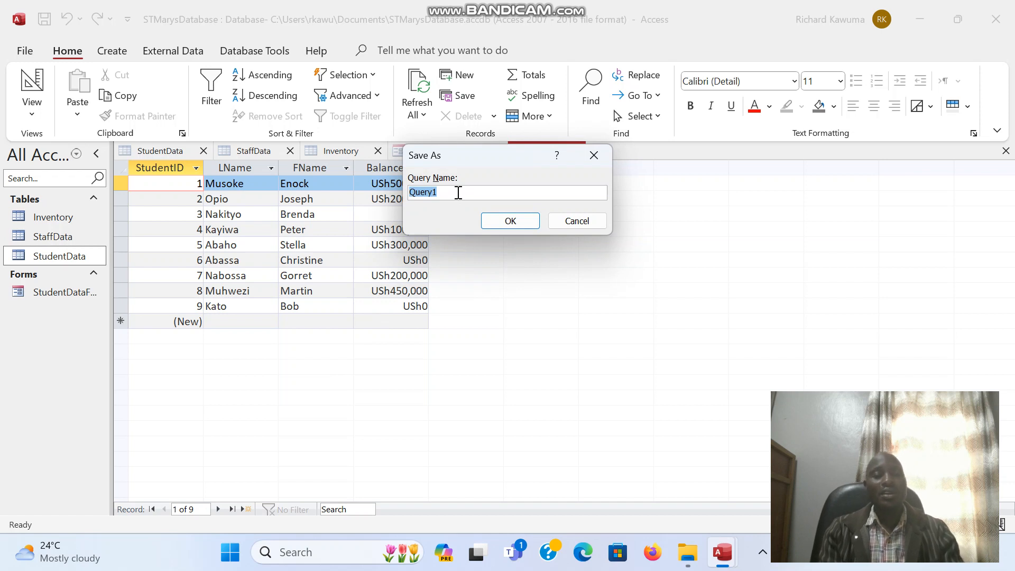
Step: Save the query as 'ListOfStudents' and select the StudentData table
{"action": "type", "text": "Li"}
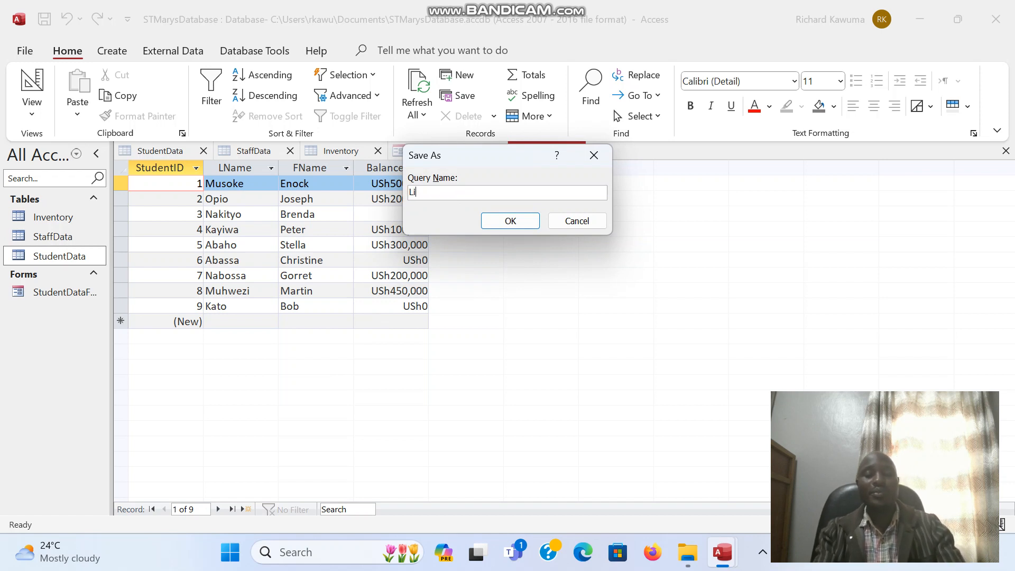
{"action": "type", "text": "st "}
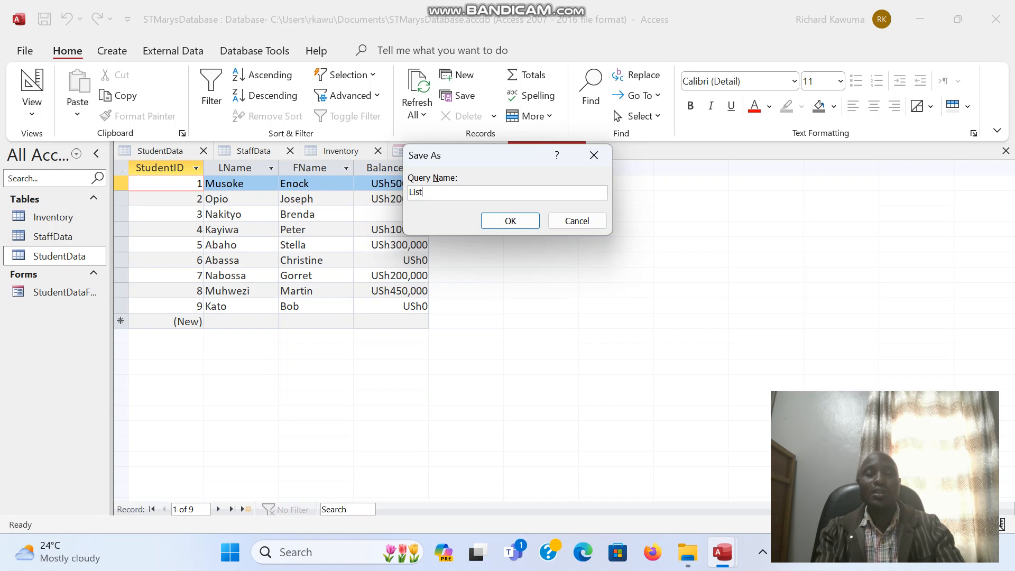
{"action": "type", "text": "OfStudents"}
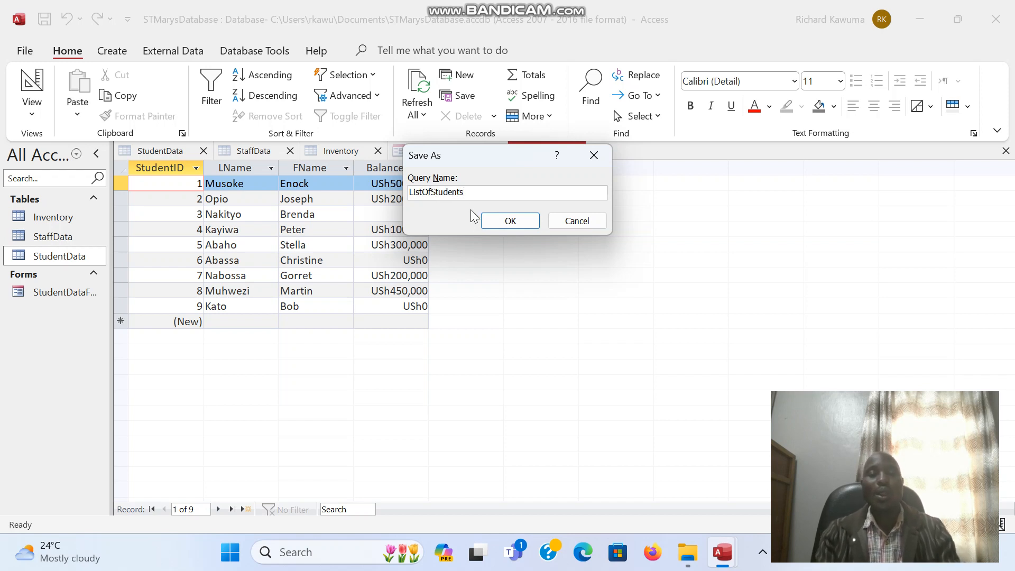
{"action": "left_click", "coordinate": [510, 221]}
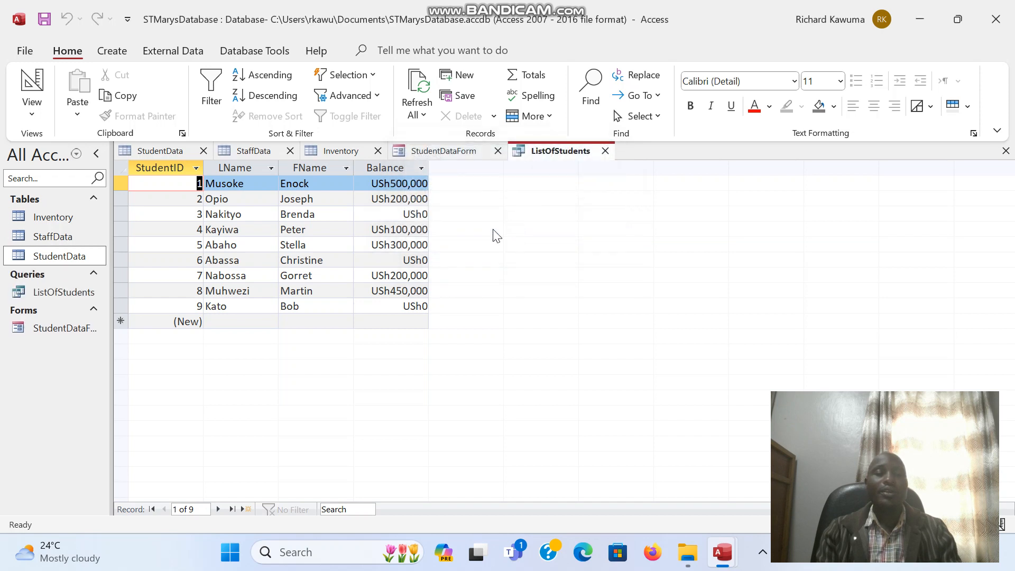
{"action": "left_click", "coordinate": [44, 257]}
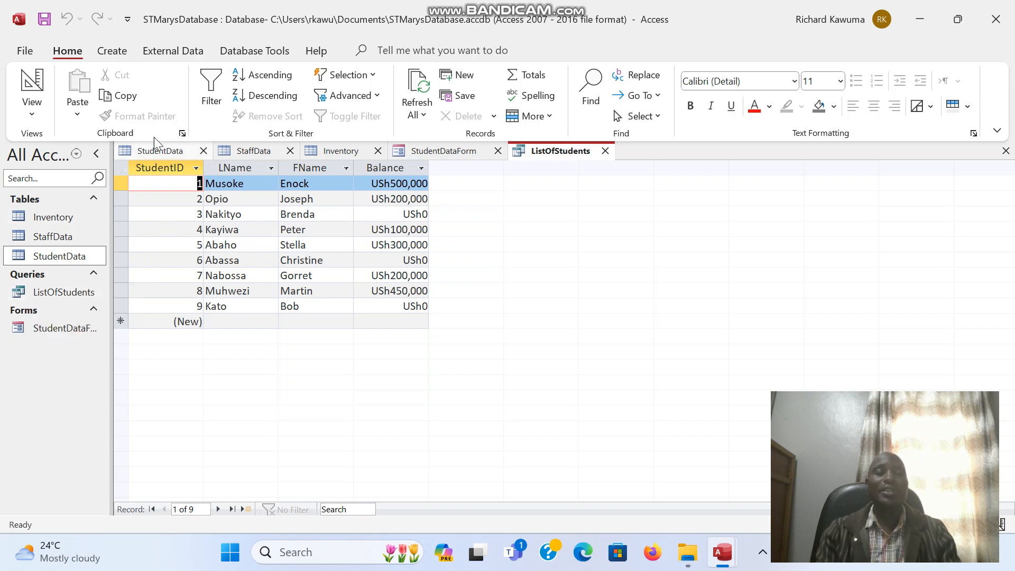
Step: Start another Query Design query with the StudentData table added
{"action": "left_click", "coordinate": [112, 51]}
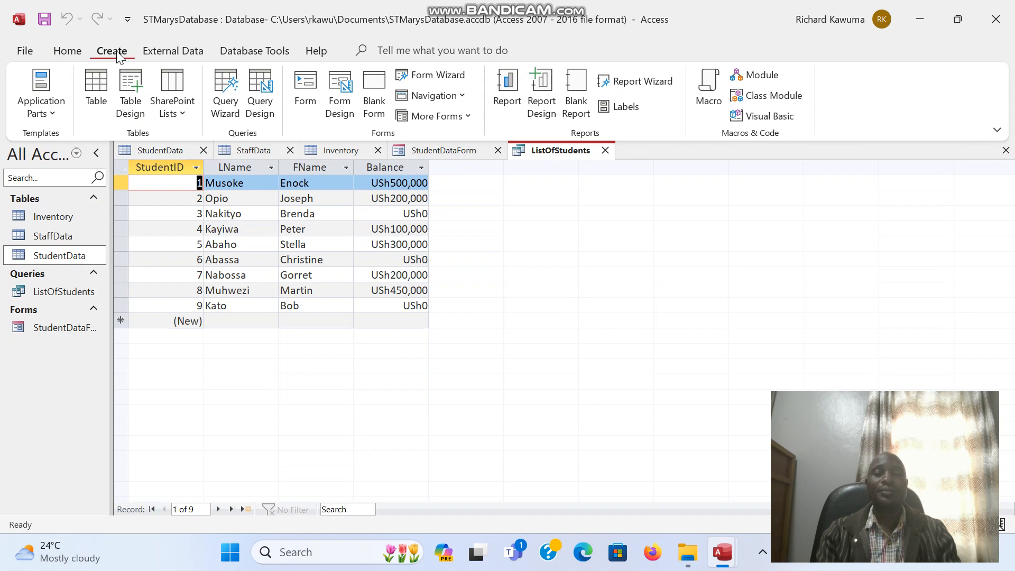
{"action": "left_click", "coordinate": [258, 101]}
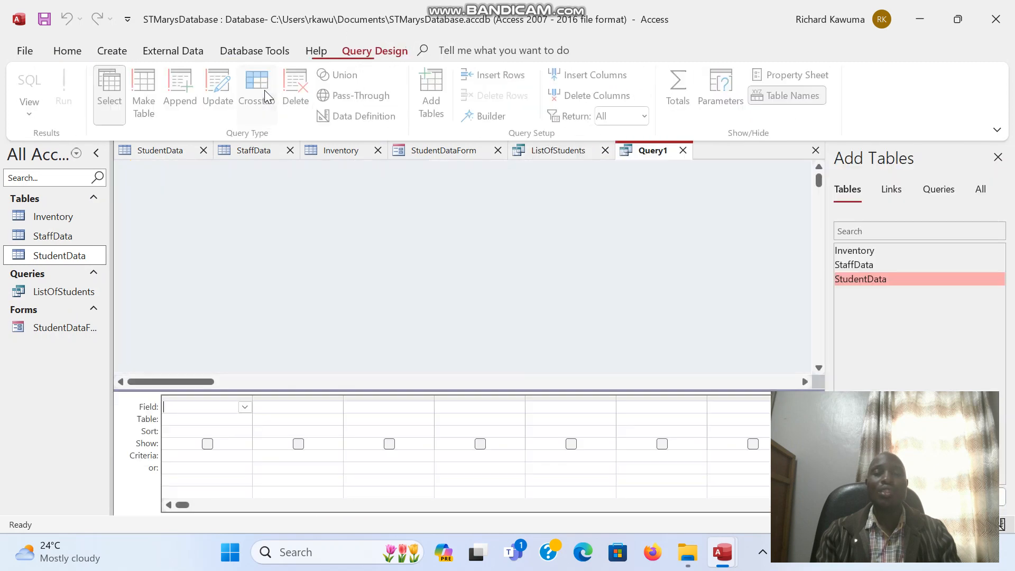
{"action": "double_click", "coordinate": [858, 281]}
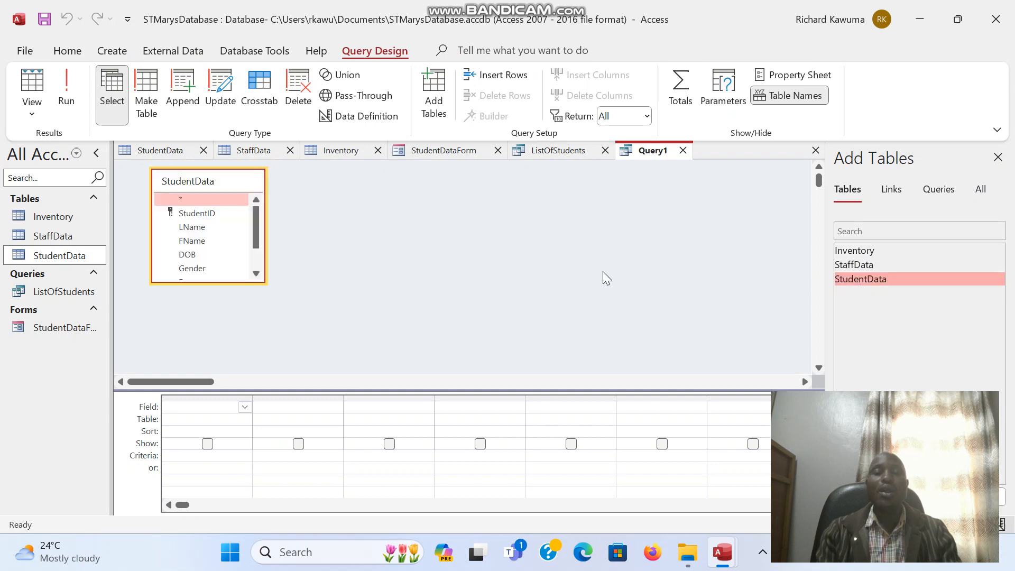
Step: Add the StudentID, LName, FName, Gender and Balance fields to the grid
{"action": "left_click", "coordinate": [203, 213]}
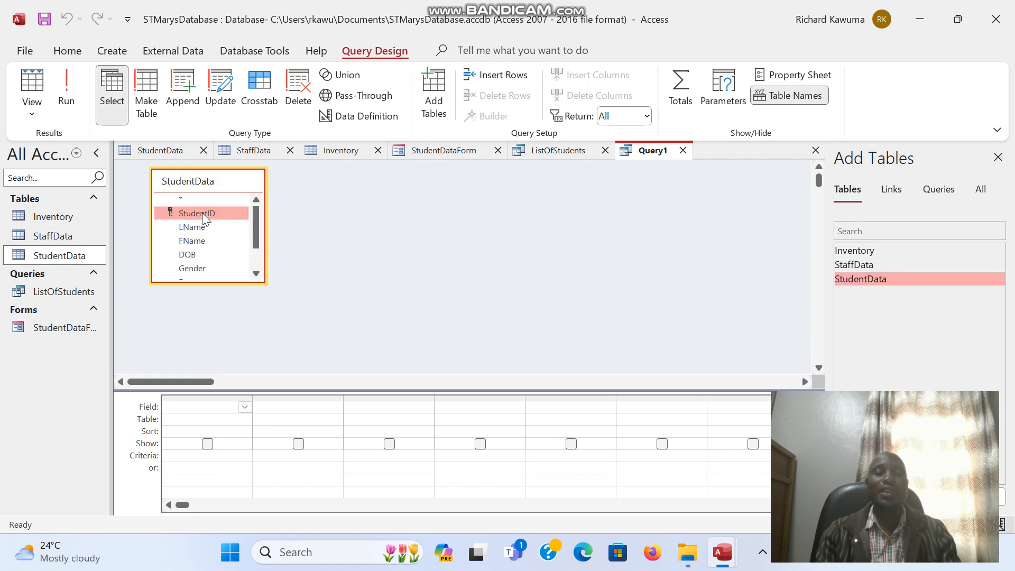
{"action": "double_click", "coordinate": [199, 214]}
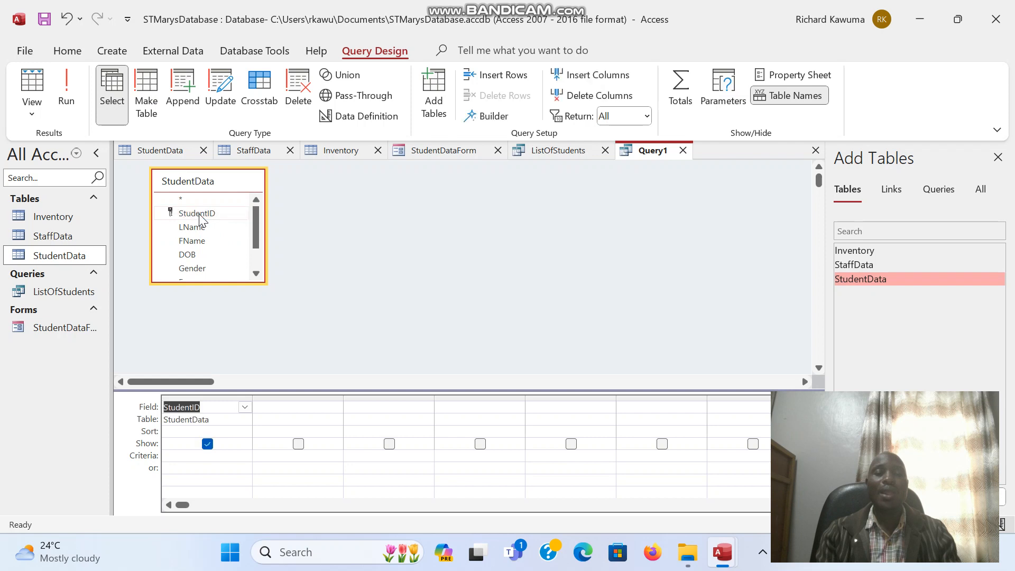
{"action": "double_click", "coordinate": [192, 228]}
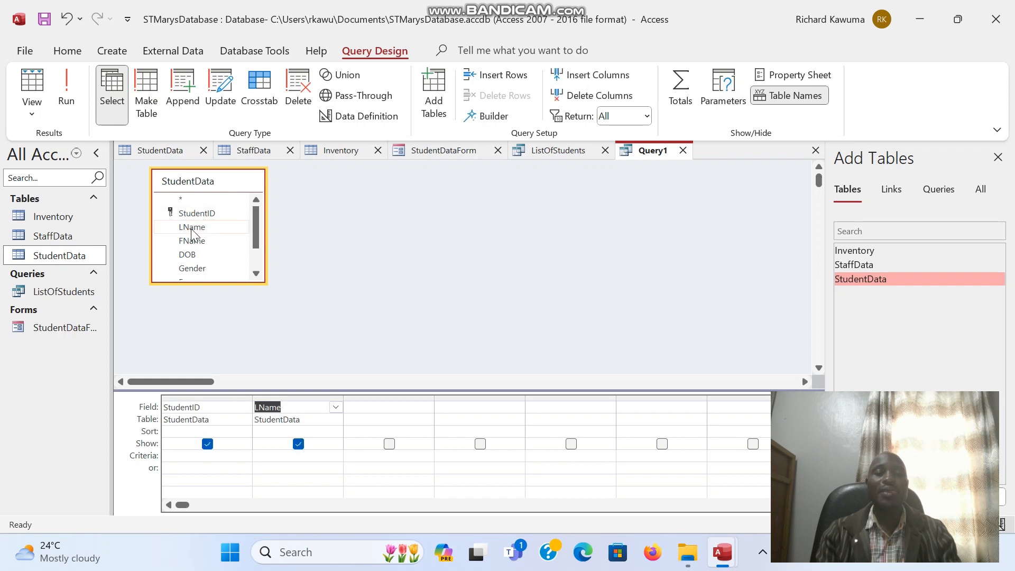
{"action": "double_click", "coordinate": [192, 241]}
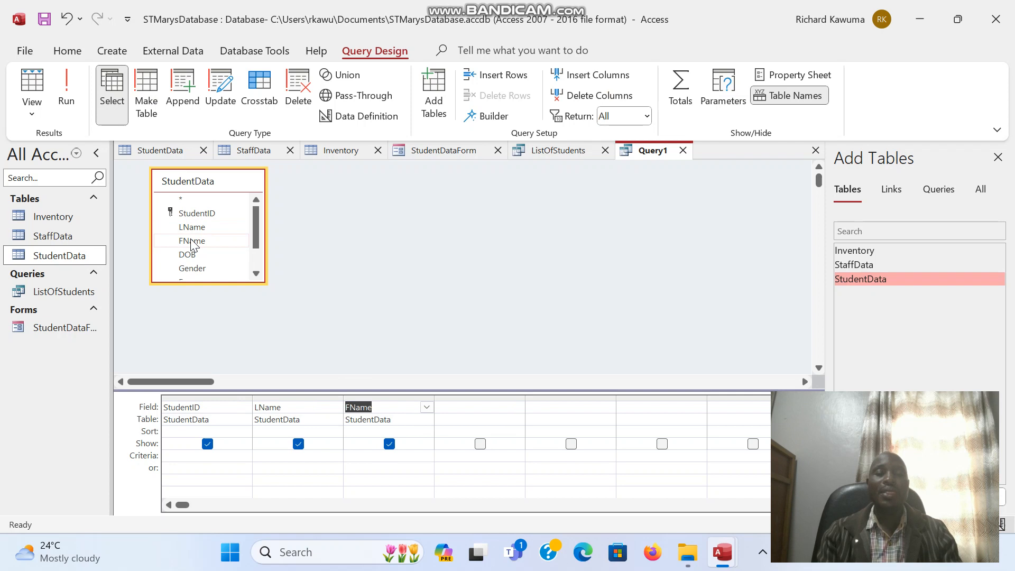
{"action": "double_click", "coordinate": [191, 269]}
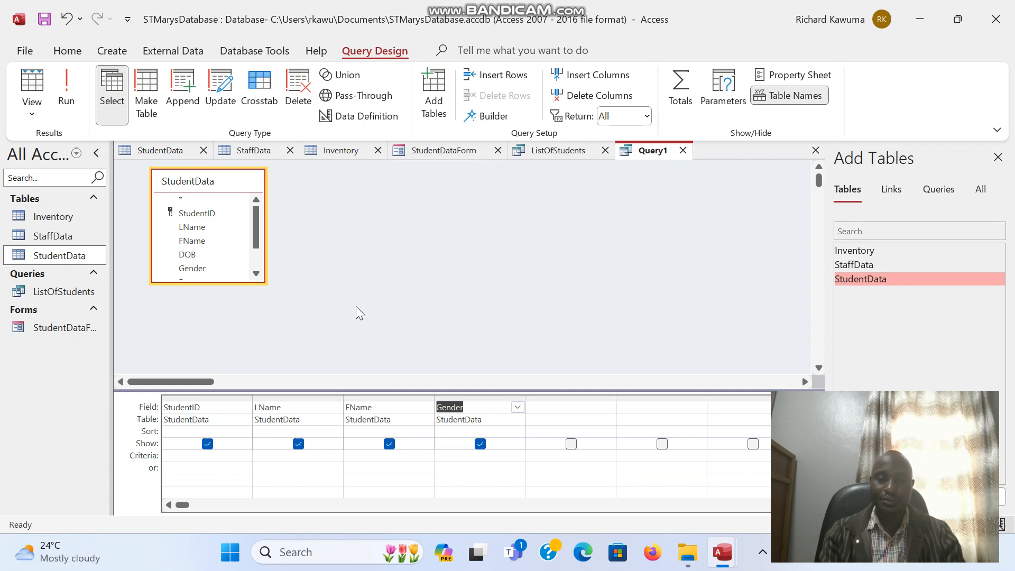
{"action": "left_click", "coordinate": [256, 278]}
{"action": "left_click", "coordinate": [256, 278]}
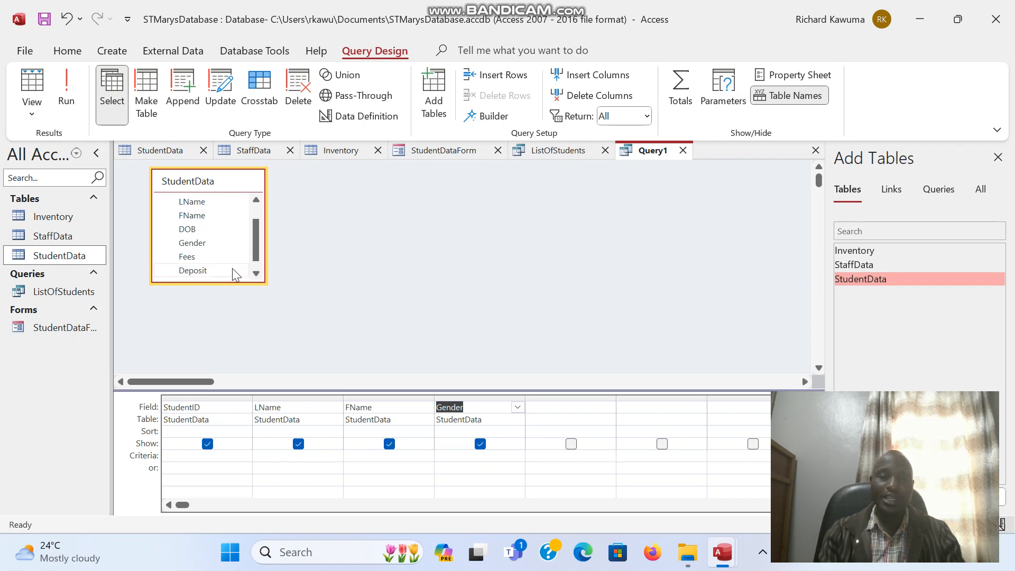
{"action": "left_click", "coordinate": [252, 275]}
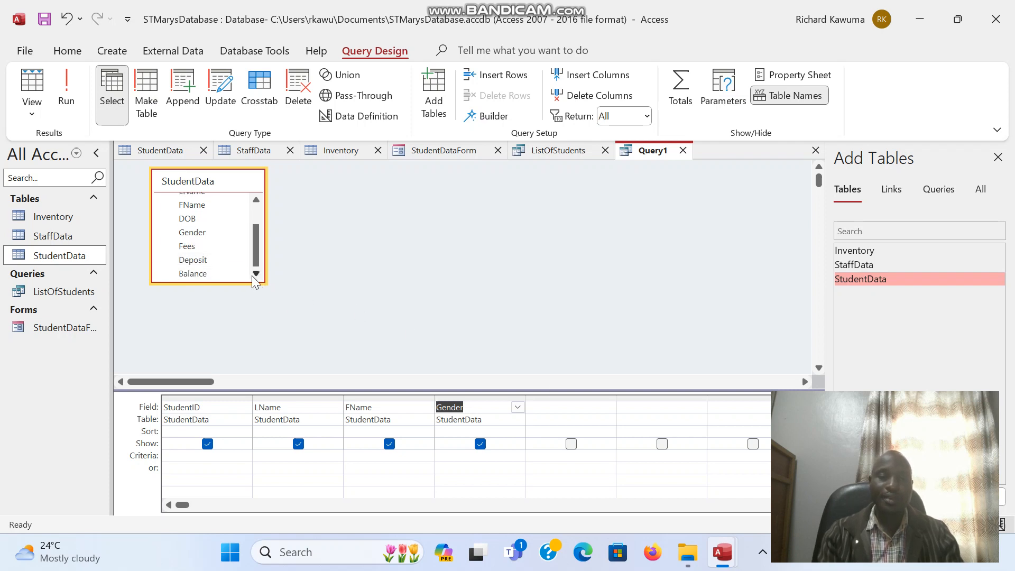
{"action": "double_click", "coordinate": [220, 272]}
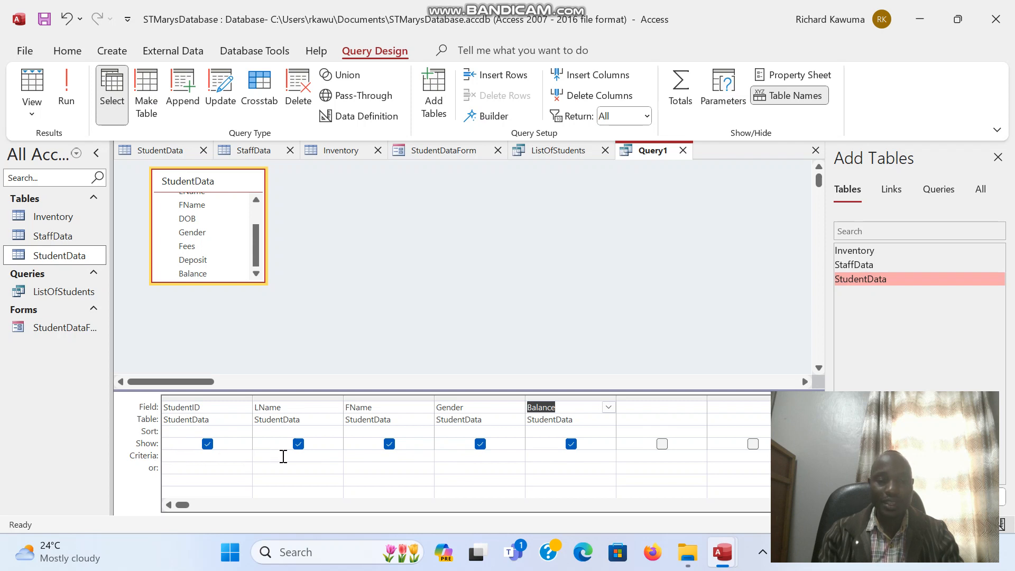
Step: Set the Gender criterion to "F" and run the query, returning four female students
{"action": "left_click", "coordinate": [459, 459]}
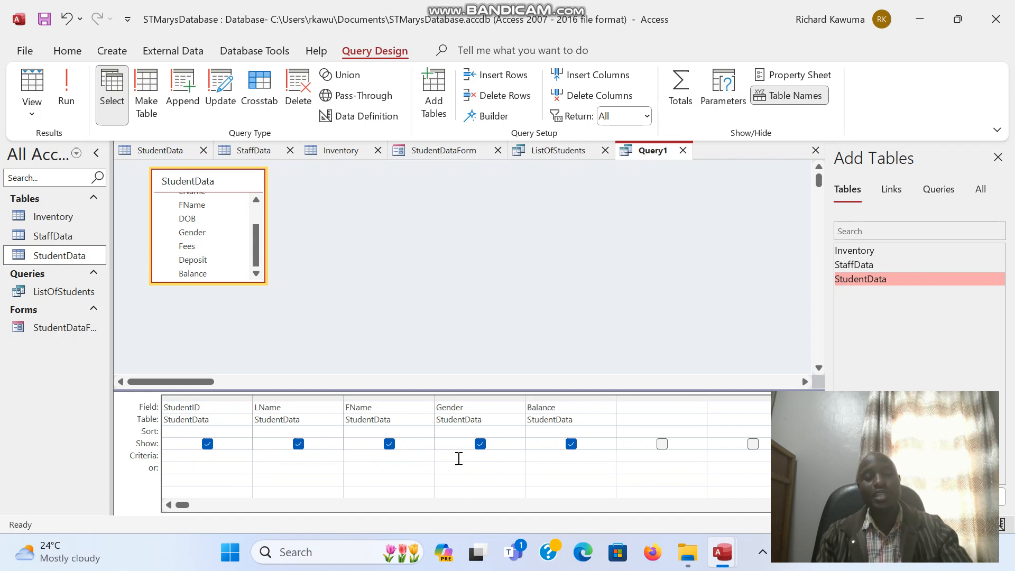
{"action": "type", "text": "F"}
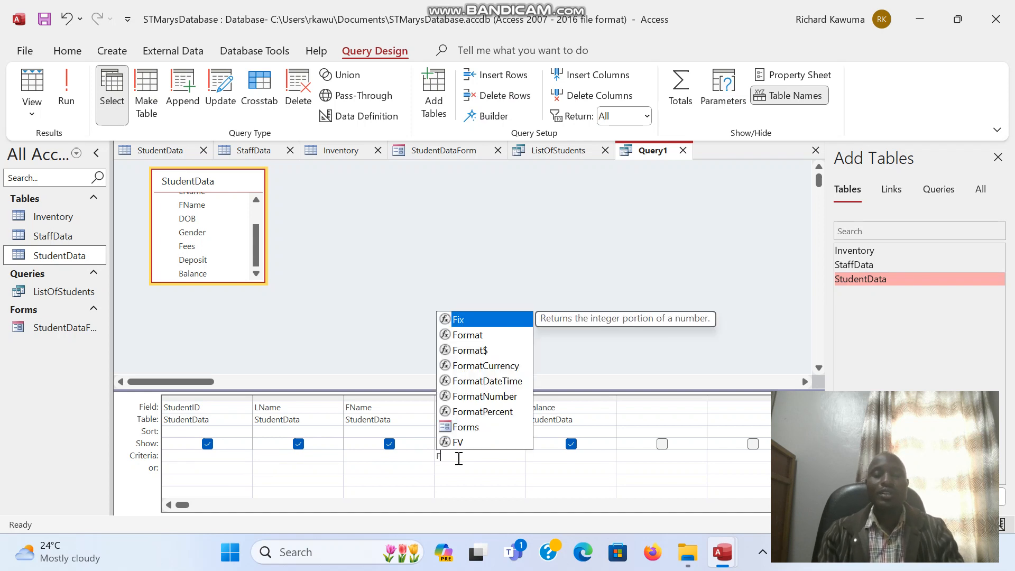
{"action": "left_click", "coordinate": [465, 464]}
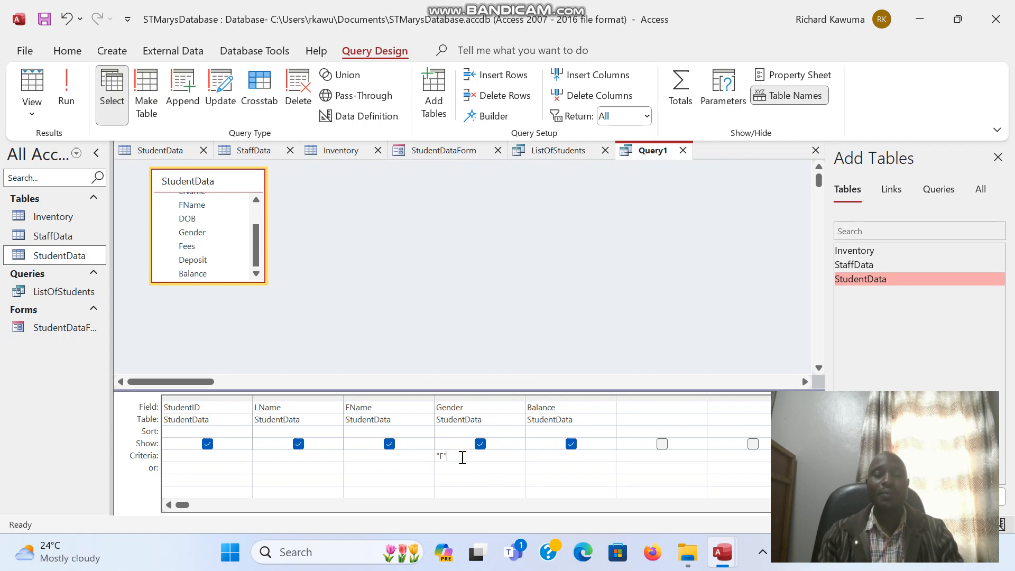
{"action": "left_click", "coordinate": [66, 77]}
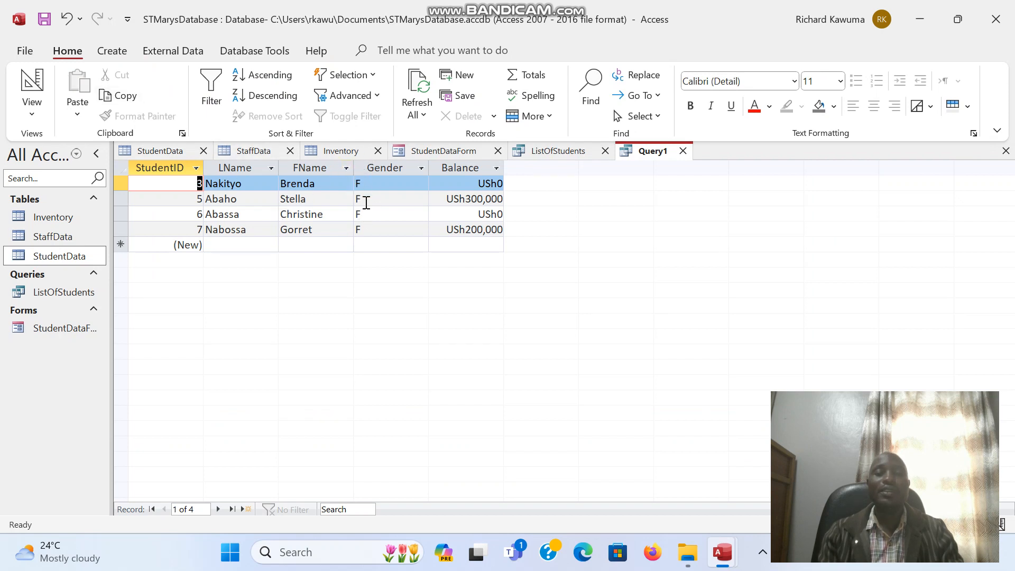
Step: Save the female-students query under the name 'FemaleStudents'
{"action": "key", "text": "ctrl+s"}
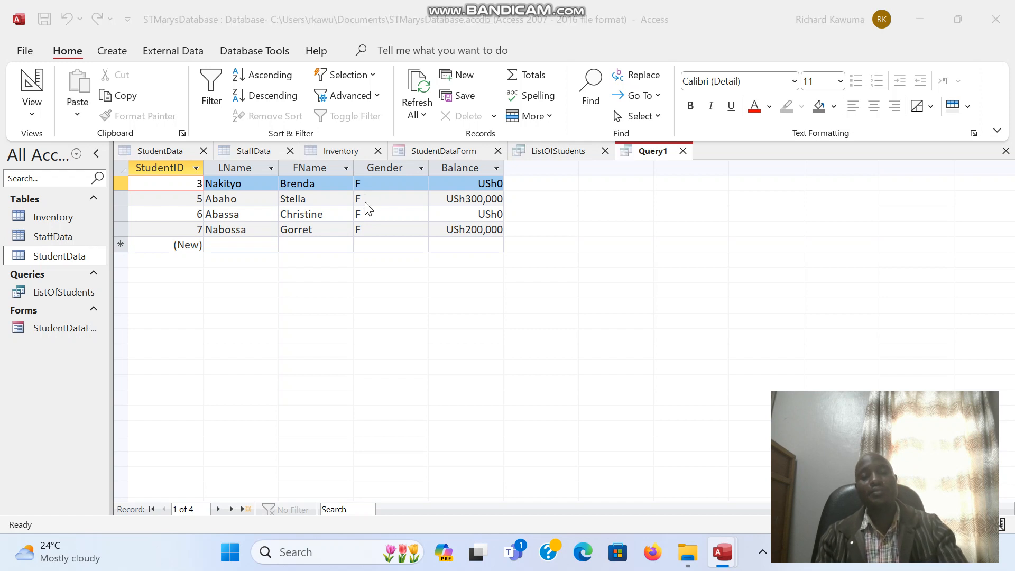
{"action": "type", "text": "Female"}
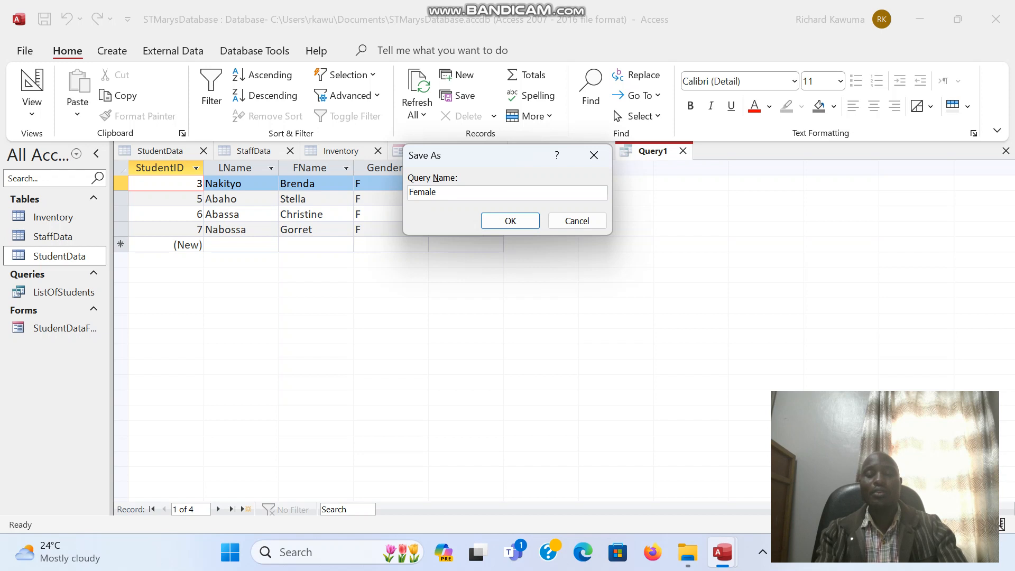
{"action": "type", "text": "Students"}
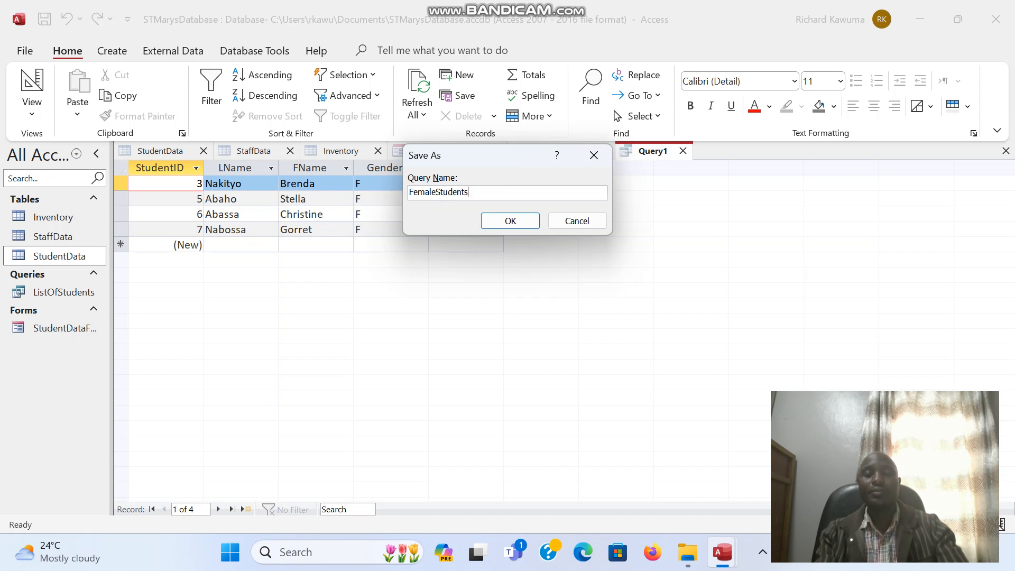
{"action": "left_click", "coordinate": [510, 221]}
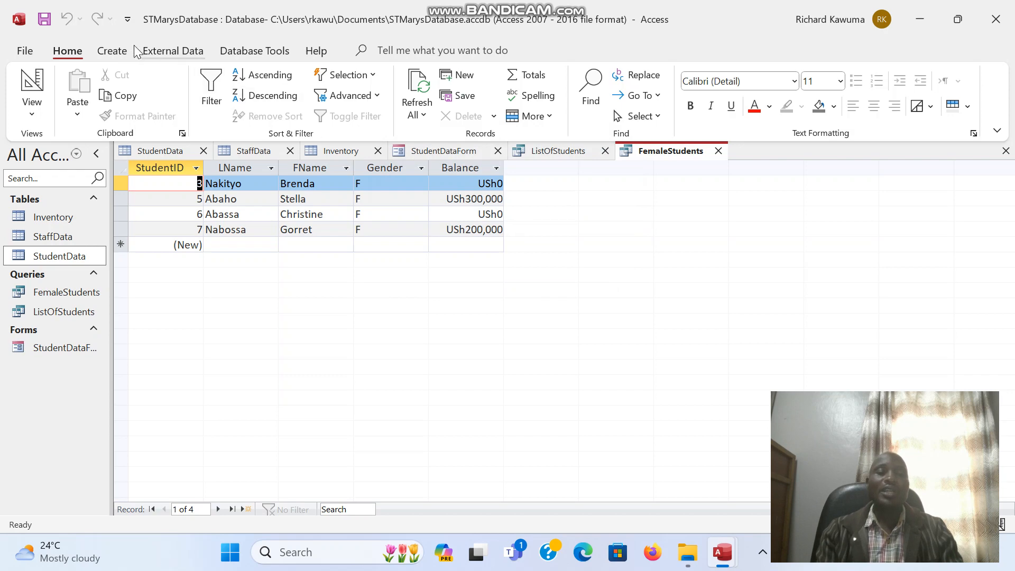
{"action": "left_click", "coordinate": [110, 50]}
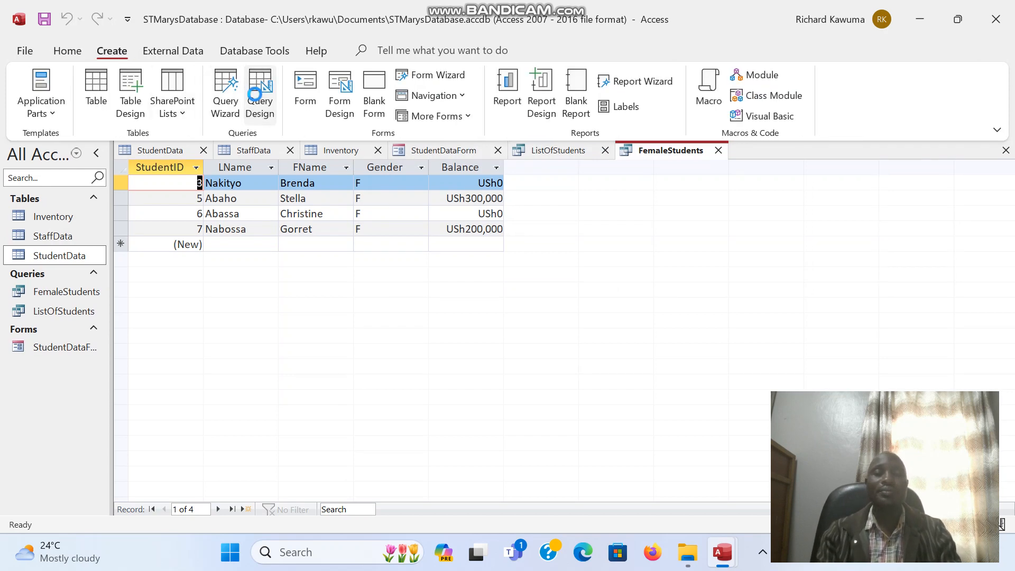
Step: Start another new query in Design view with the StudentData table added
{"action": "left_click", "coordinate": [257, 98]}
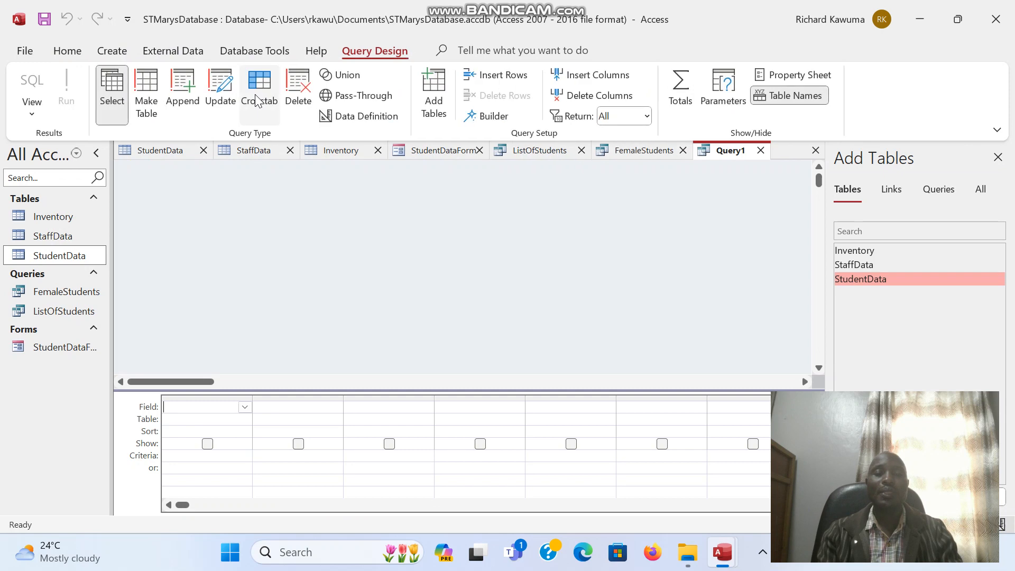
{"action": "left_click", "coordinate": [846, 284]}
{"action": "double_click", "coordinate": [846, 284]}
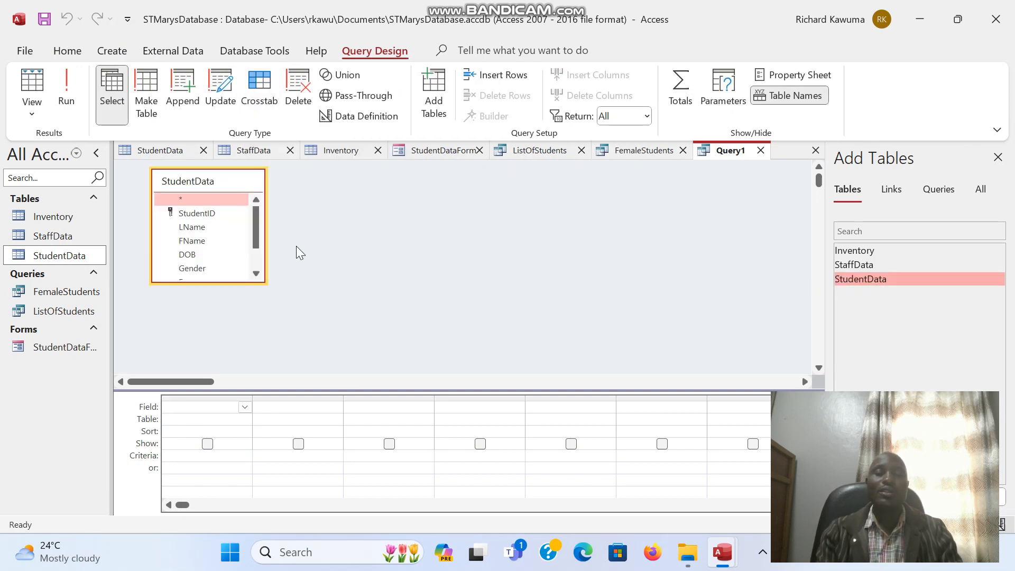
Step: Add LName, FName, Gender and Balance from StudentData to the query grid
{"action": "double_click", "coordinate": [198, 228]}
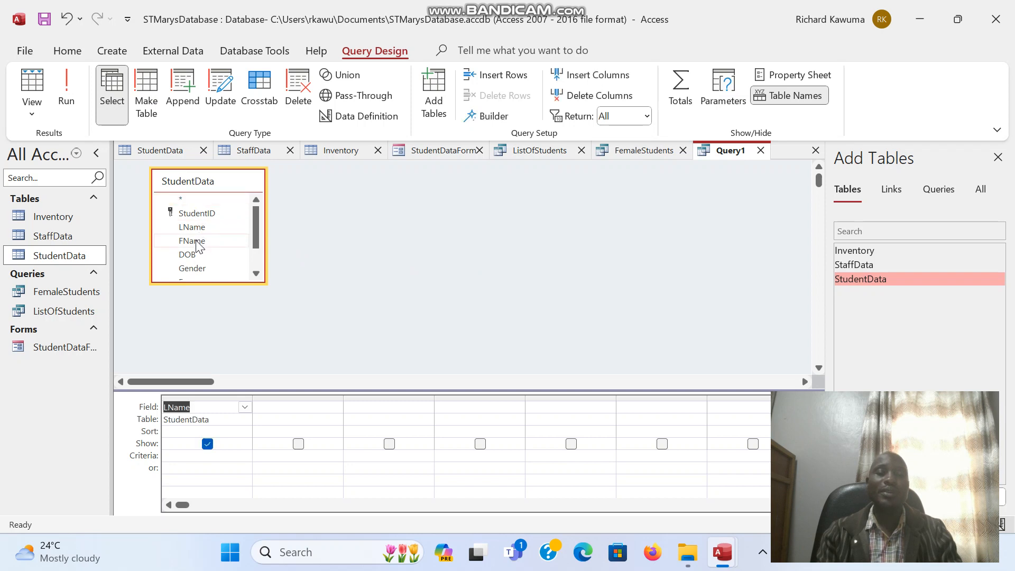
{"action": "double_click", "coordinate": [192, 241]}
{"action": "double_click", "coordinate": [227, 270]}
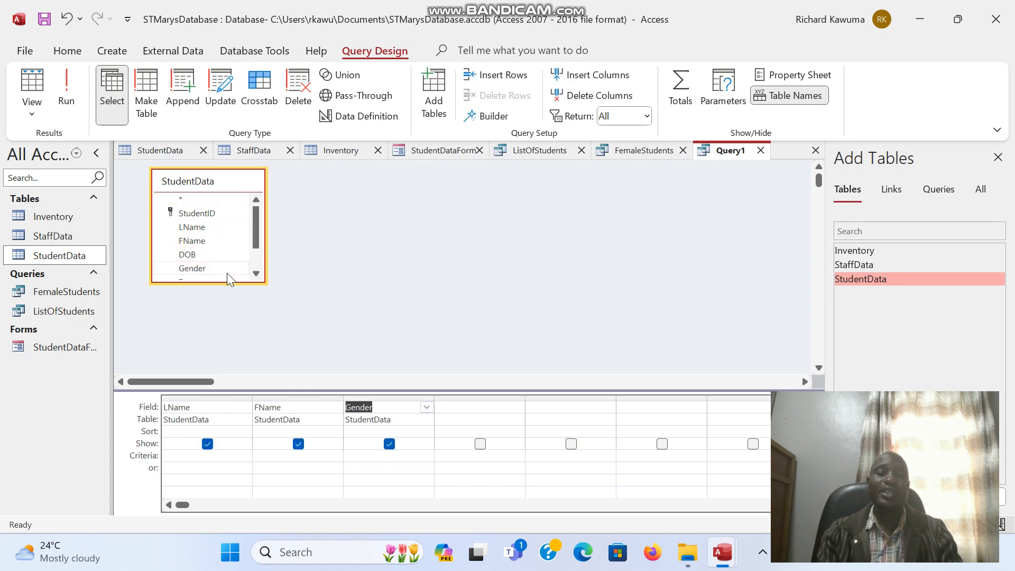
{"action": "left_click", "coordinate": [255, 275]}
{"action": "left_click", "coordinate": [255, 274]}
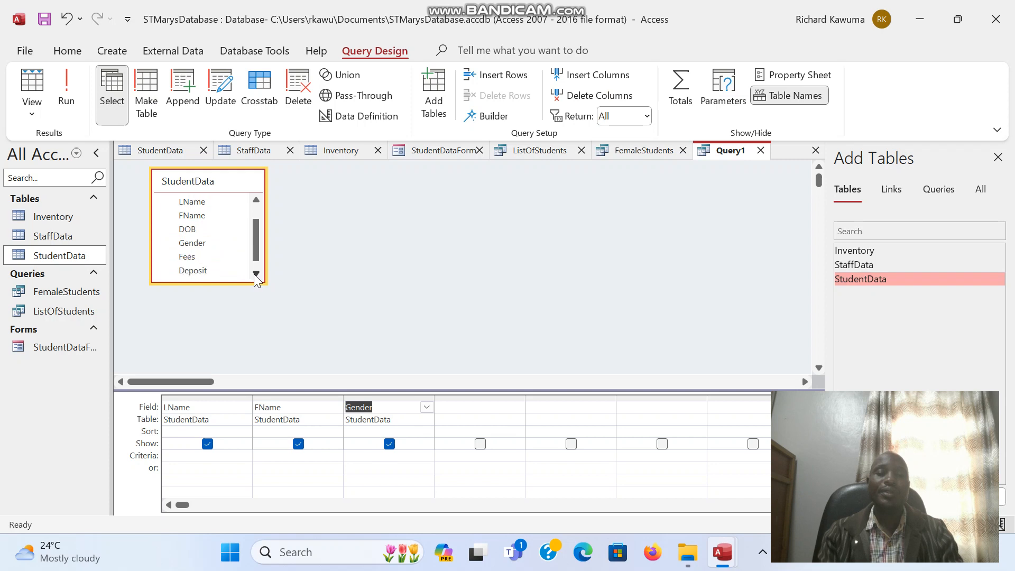
{"action": "left_click", "coordinate": [255, 275]}
{"action": "double_click", "coordinate": [210, 273]}
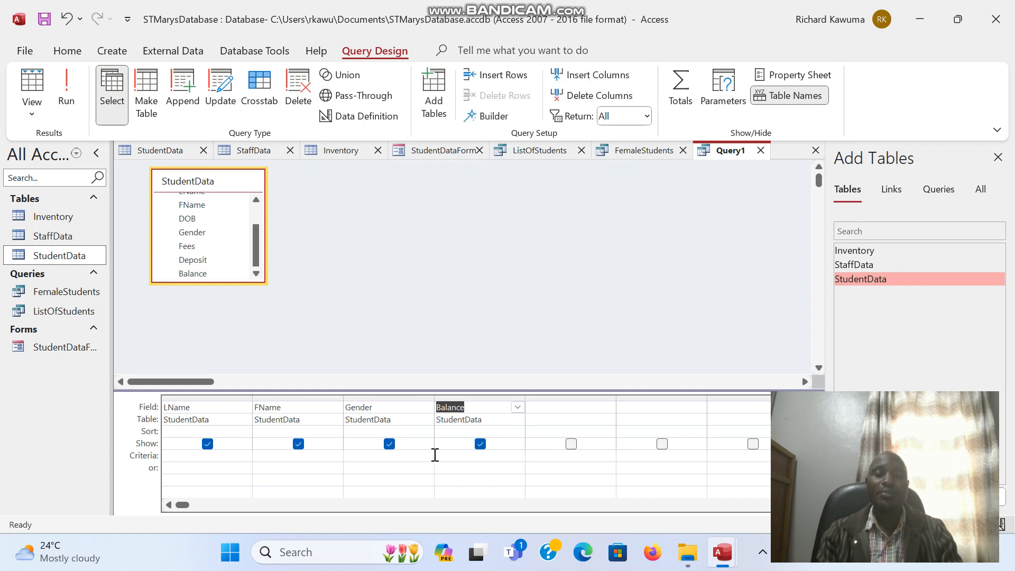
Step: Set the Gender criterion to M and run the query, listing five male students
{"action": "left_click", "coordinate": [381, 455]}
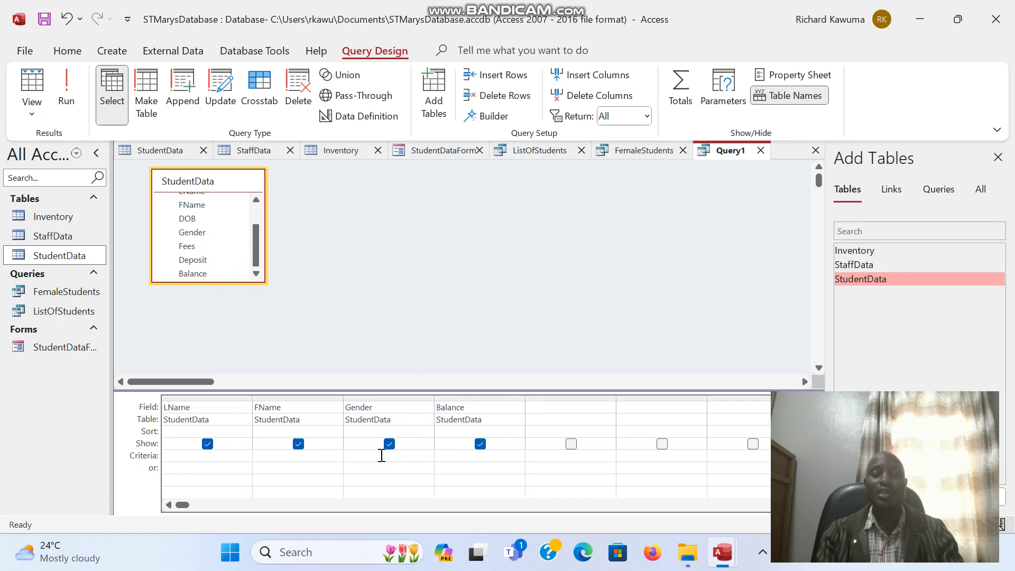
{"action": "type", "text": "Max("}
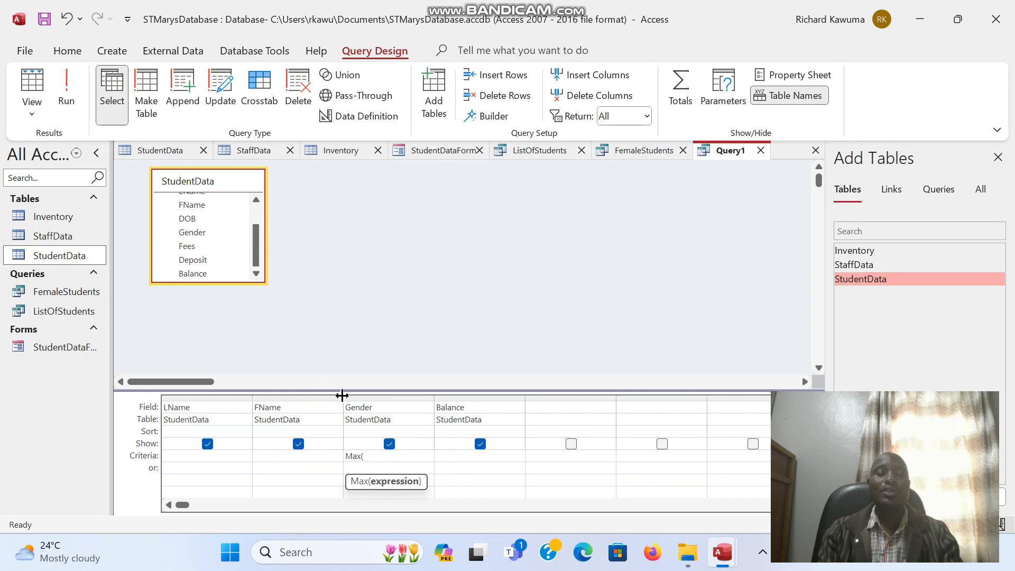
{"action": "key", "text": "BackSpace"}
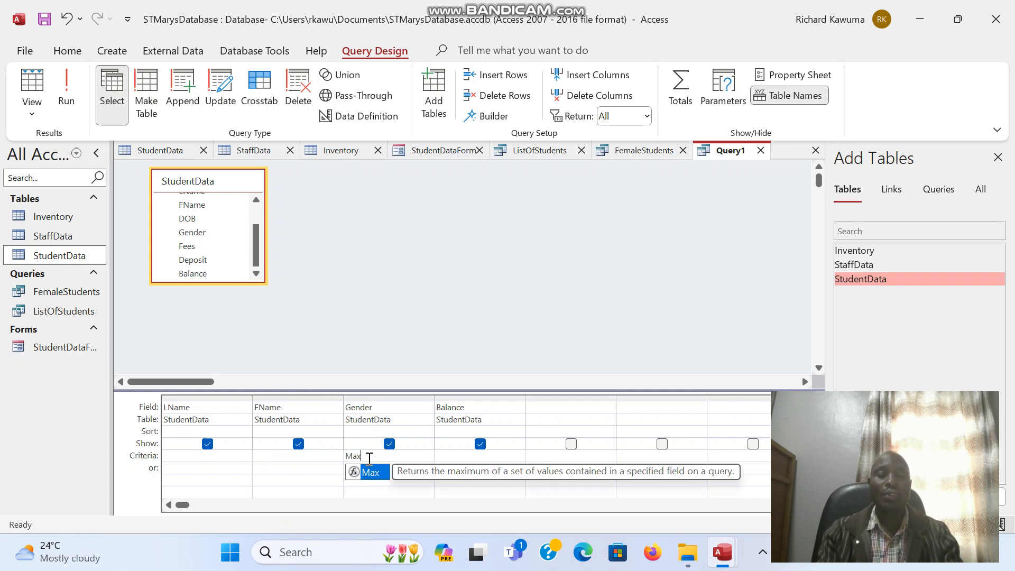
{"action": "left_click", "coordinate": [369, 458]}
{"action": "key", "text": "BackSpace"}
{"action": "key", "text": "BackSpace"}
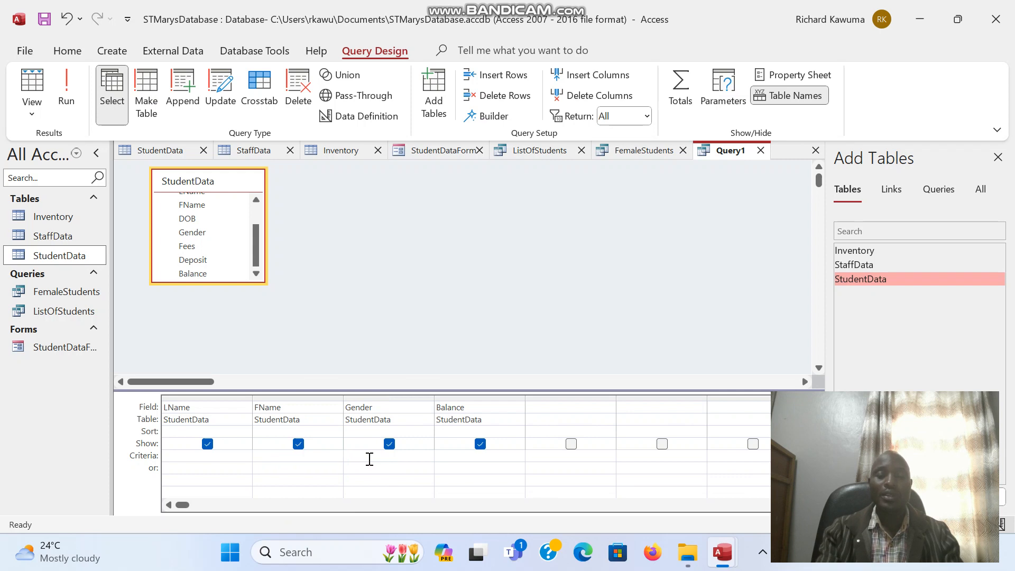
{"action": "type", "text": "M"}
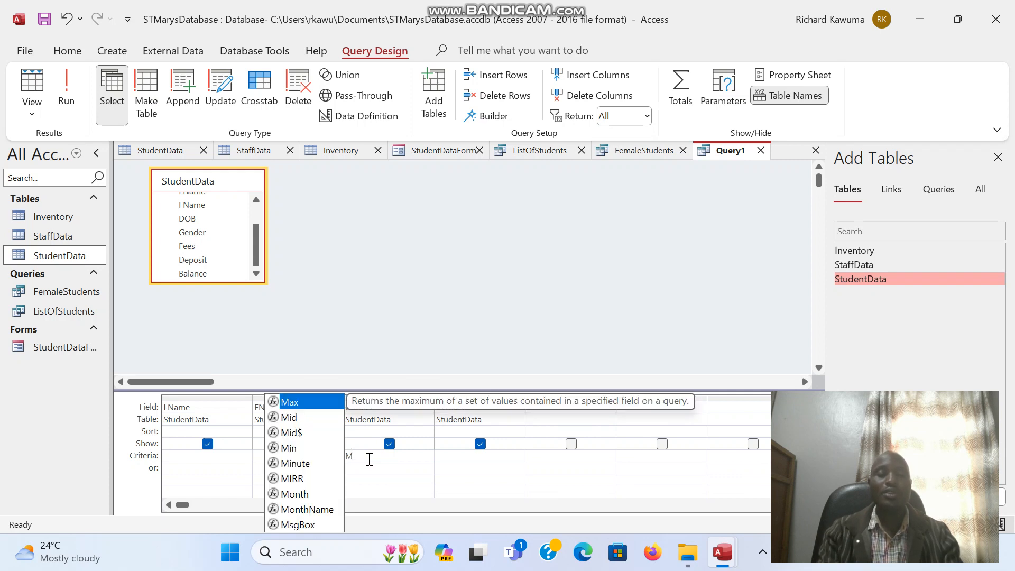
{"action": "key", "text": "Escape"}
{"action": "key", "text": "Down"}
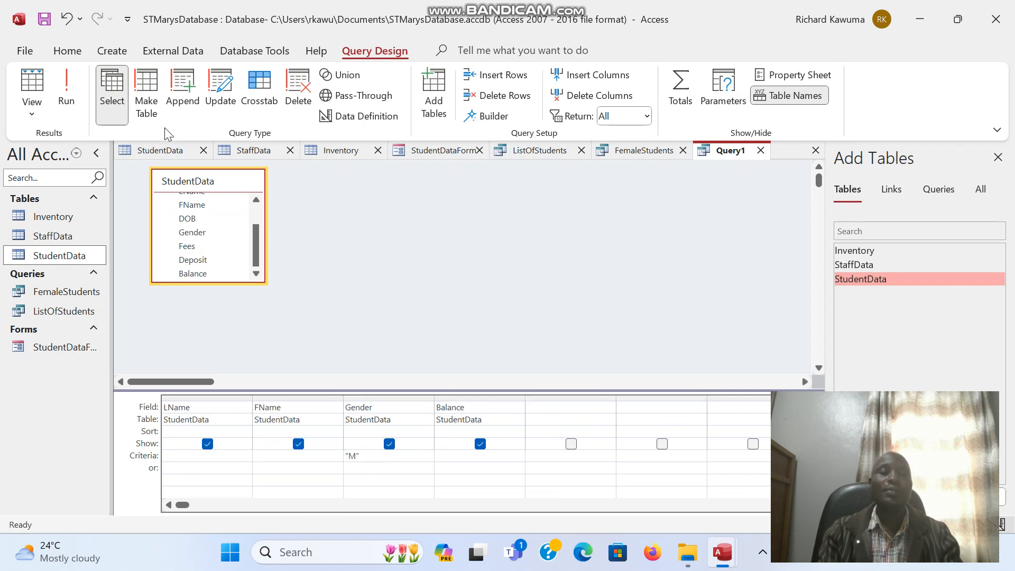
{"action": "left_click", "coordinate": [72, 89]}
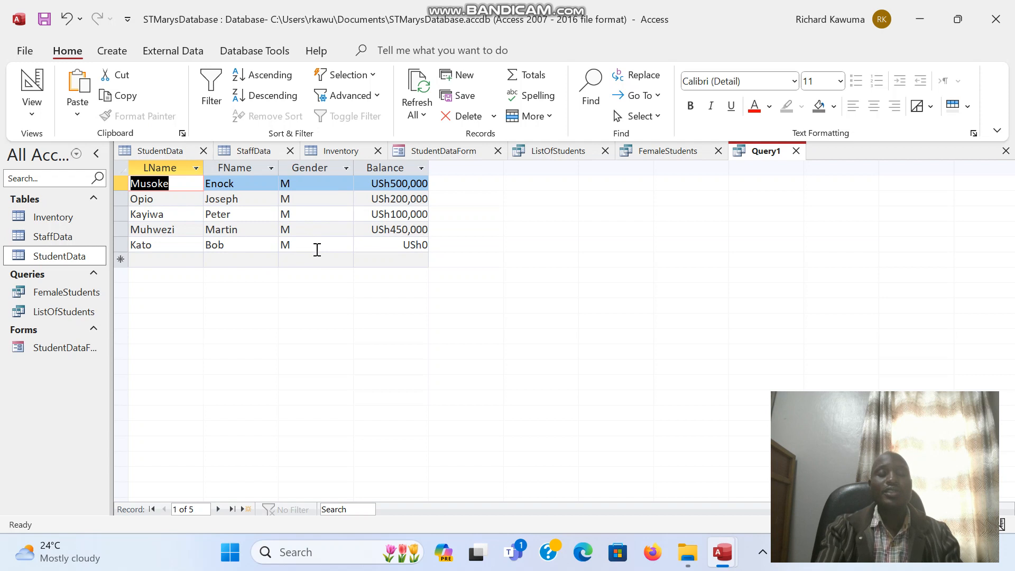
Step: Save the male students query with the name maleStudents
{"action": "key", "text": "ctrl+s"}
{"action": "type", "text": "maleStudents"}
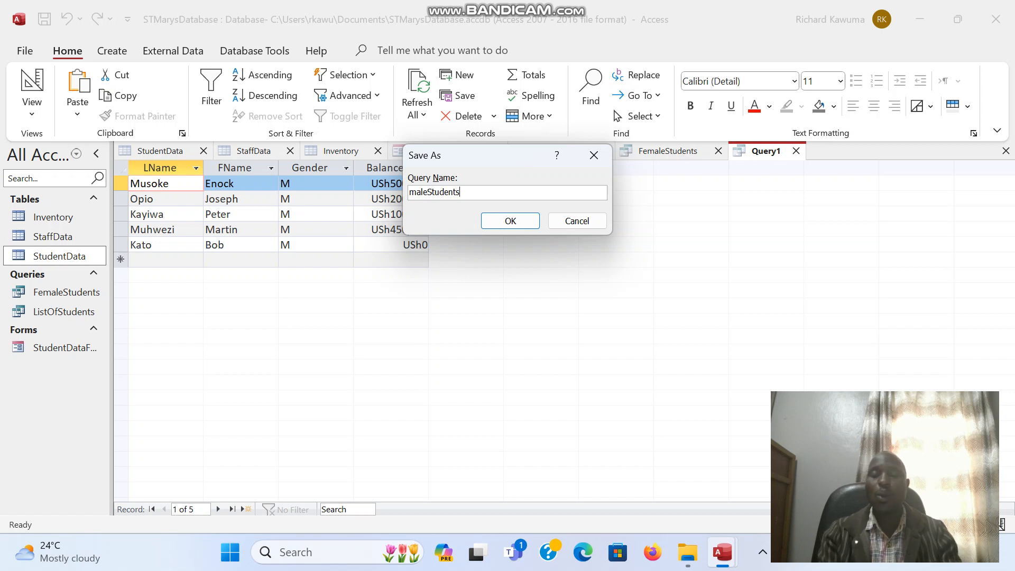
{"action": "key", "text": "Return"}
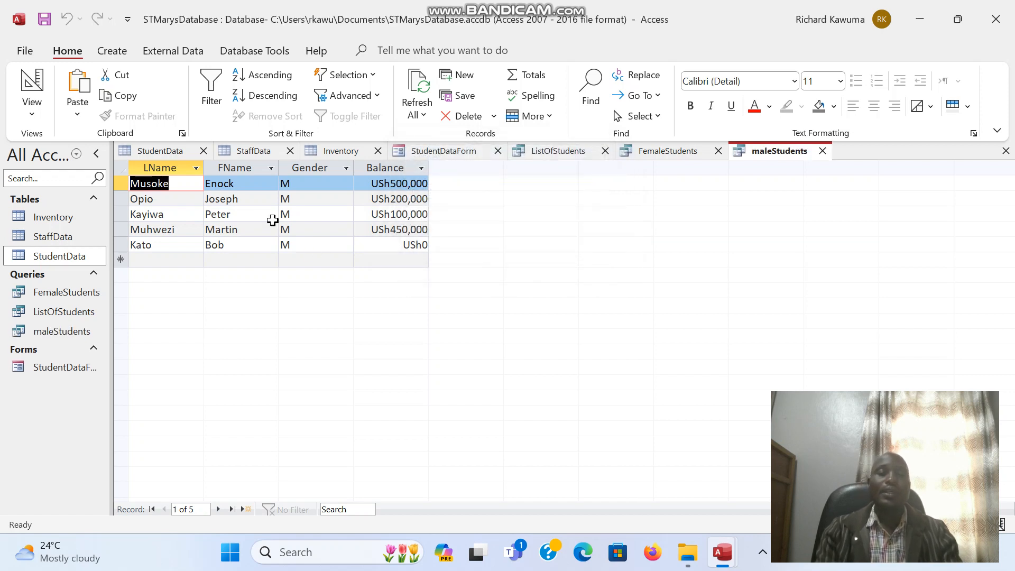
Step: Create a new blank query in Design view with the StudentData table added
{"action": "left_click", "coordinate": [114, 56]}
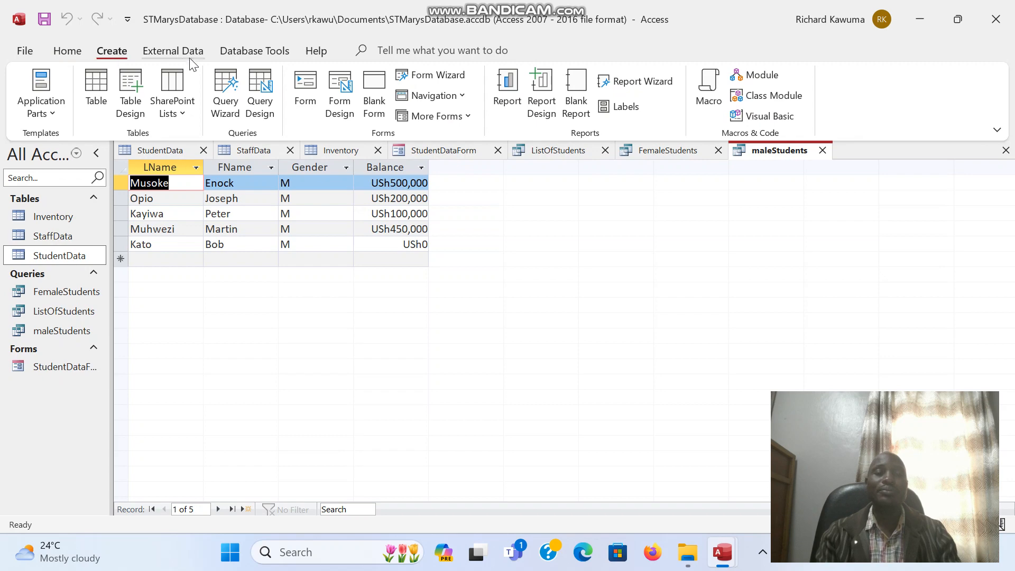
{"action": "left_click", "coordinate": [271, 103]}
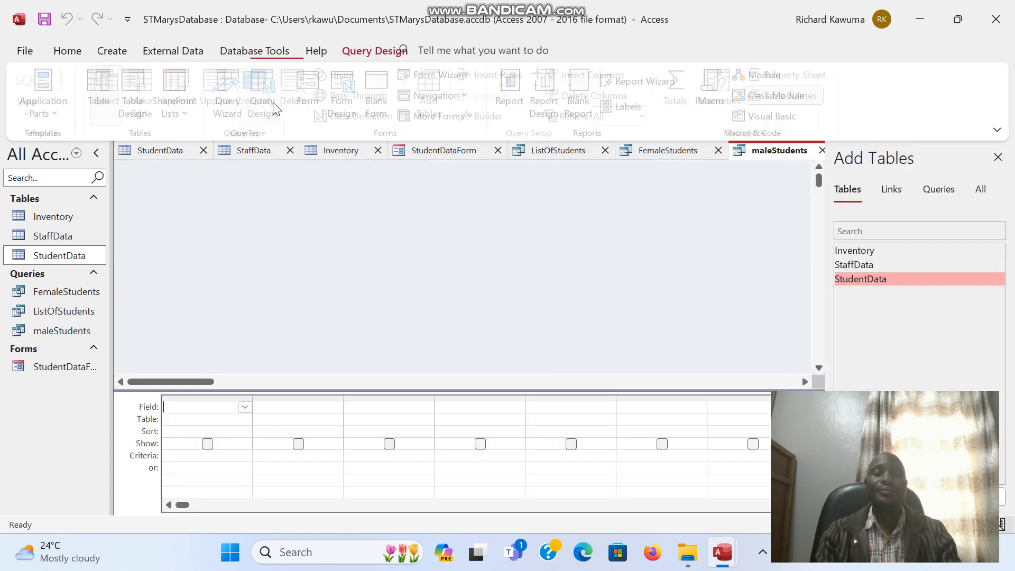
{"action": "double_click", "coordinate": [842, 278]}
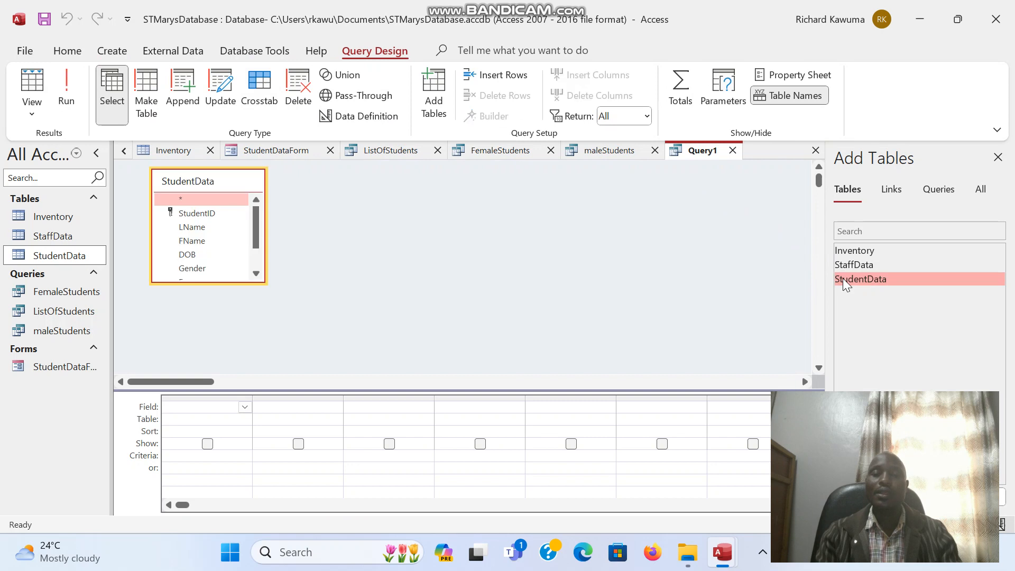
Step: Add StudentID, LName, FName, Gender and Balance to the grid and select Balance's criterion cell
{"action": "double_click", "coordinate": [190, 212]}
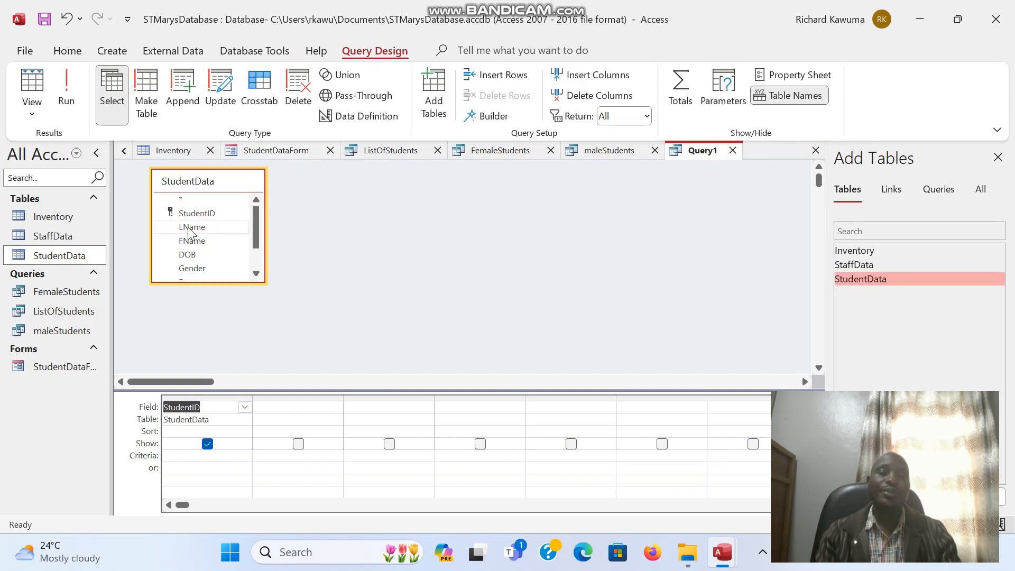
{"action": "left_click", "coordinate": [189, 228]}
{"action": "double_click", "coordinate": [188, 230]}
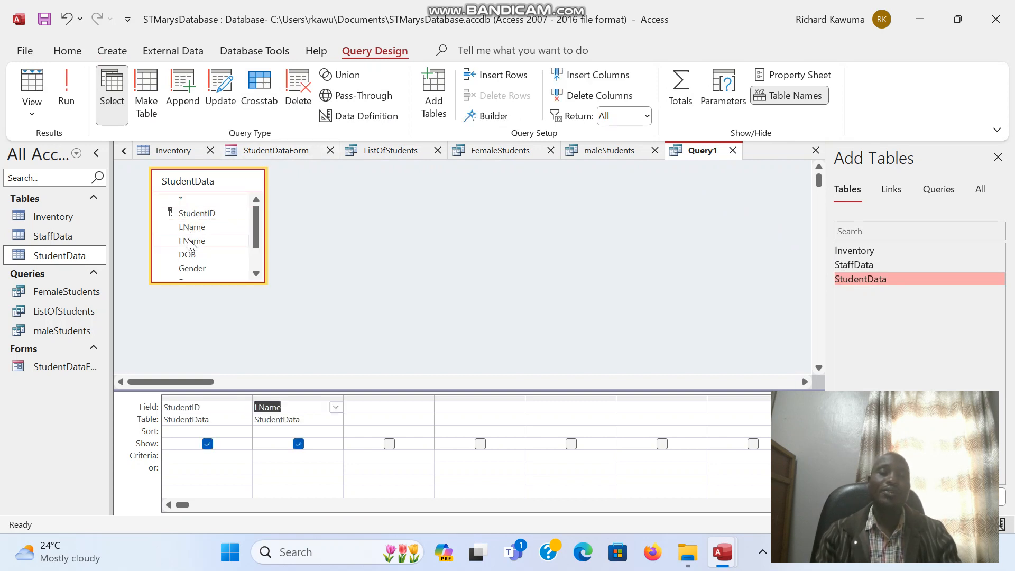
{"action": "double_click", "coordinate": [191, 241]}
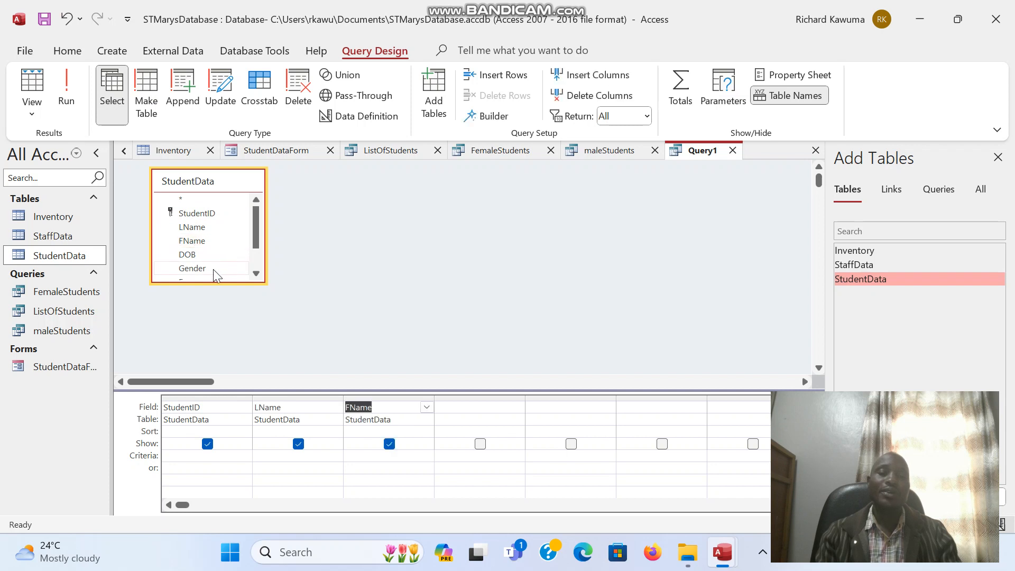
{"action": "double_click", "coordinate": [214, 269]}
{"action": "left_click", "coordinate": [255, 274]}
{"action": "left_click", "coordinate": [255, 274]}
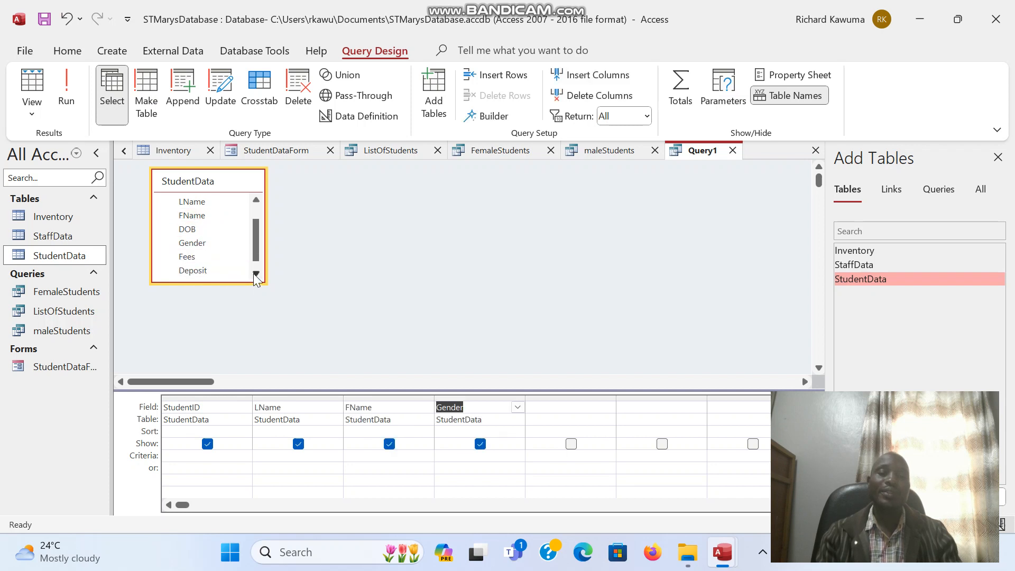
{"action": "left_click", "coordinate": [255, 274]}
{"action": "double_click", "coordinate": [211, 274]}
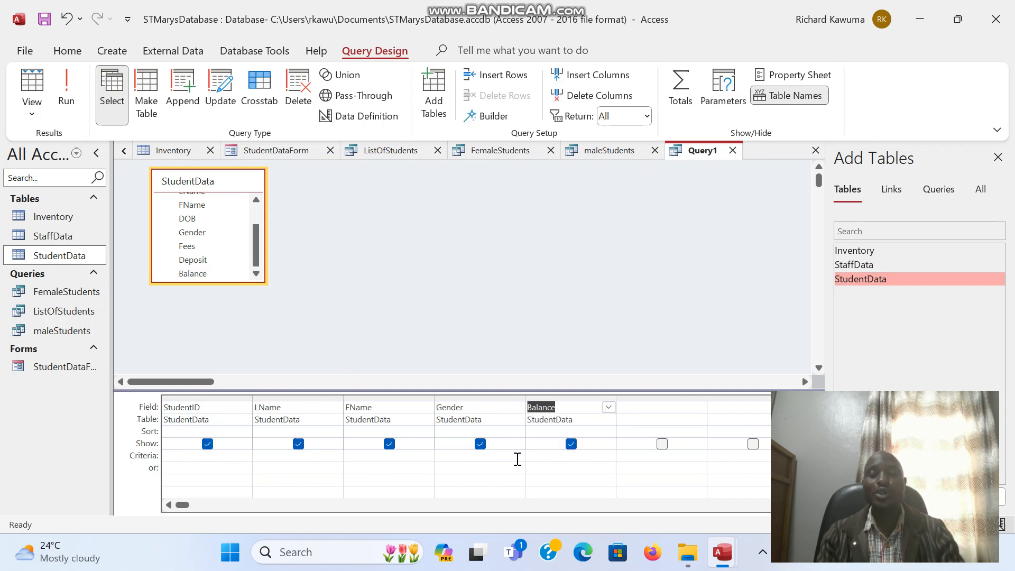
{"action": "left_click", "coordinate": [545, 458]}
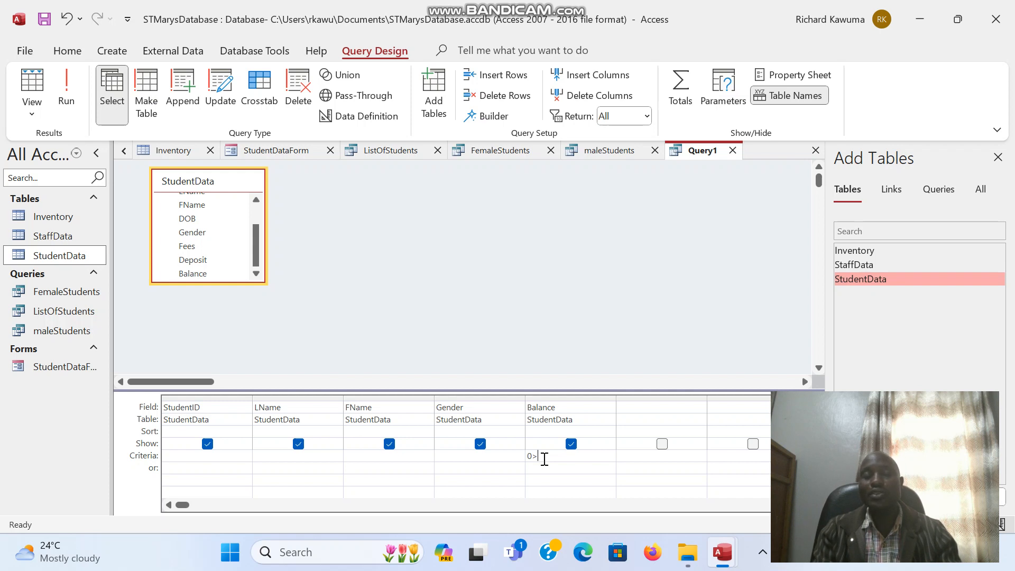
Step: Fix the Balance criterion to >0 and run the query, returning 6 students owing fees
{"action": "left_click", "coordinate": [67, 95]}
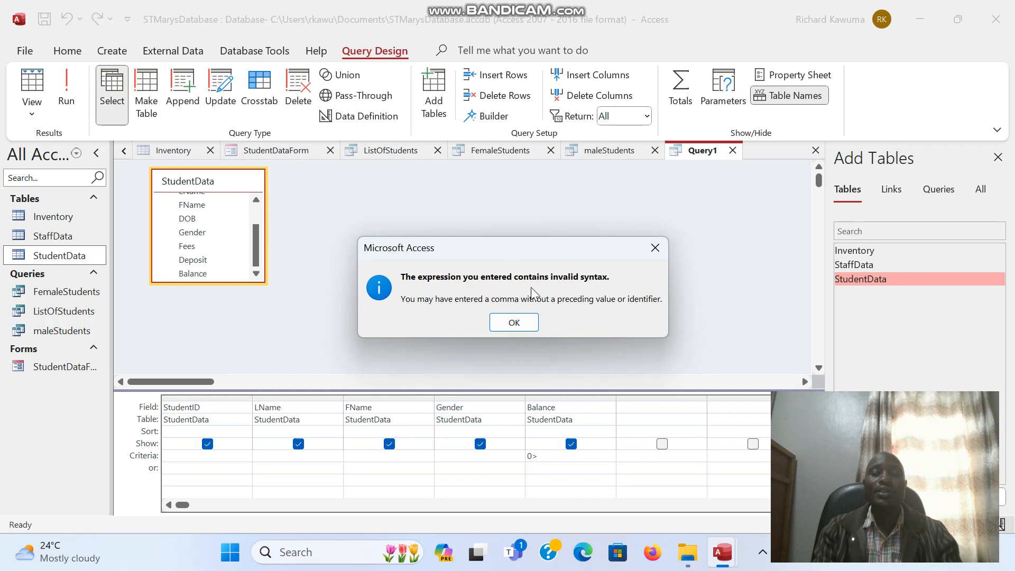
{"action": "left_click", "coordinate": [526, 324]}
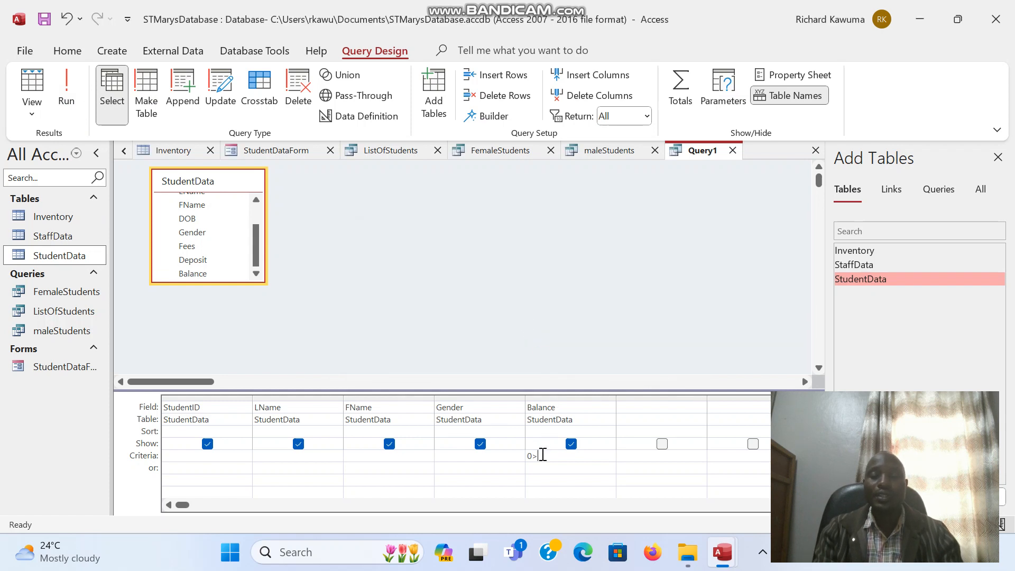
{"action": "key", "text": "BackSpace"}
{"action": "key", "text": "BackSpace"}
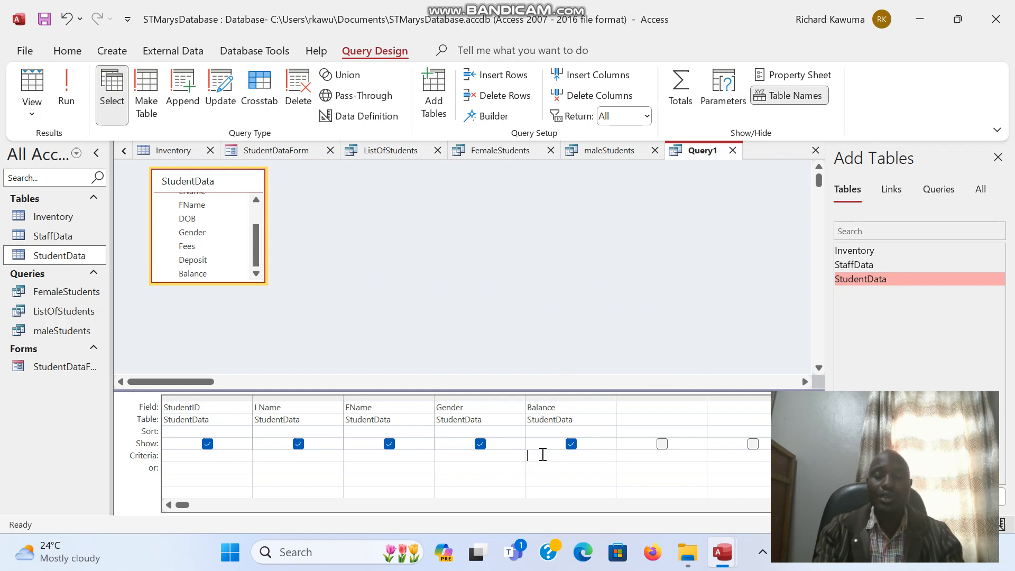
{"action": "type", "text": "<"}
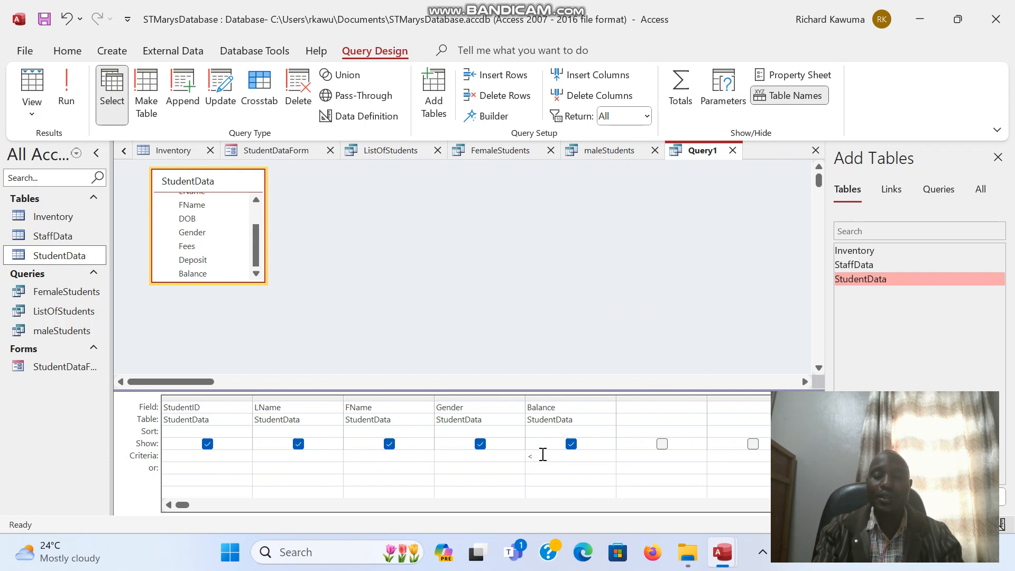
{"action": "key", "text": "BackSpace"}
{"action": "type", "text": ">"}
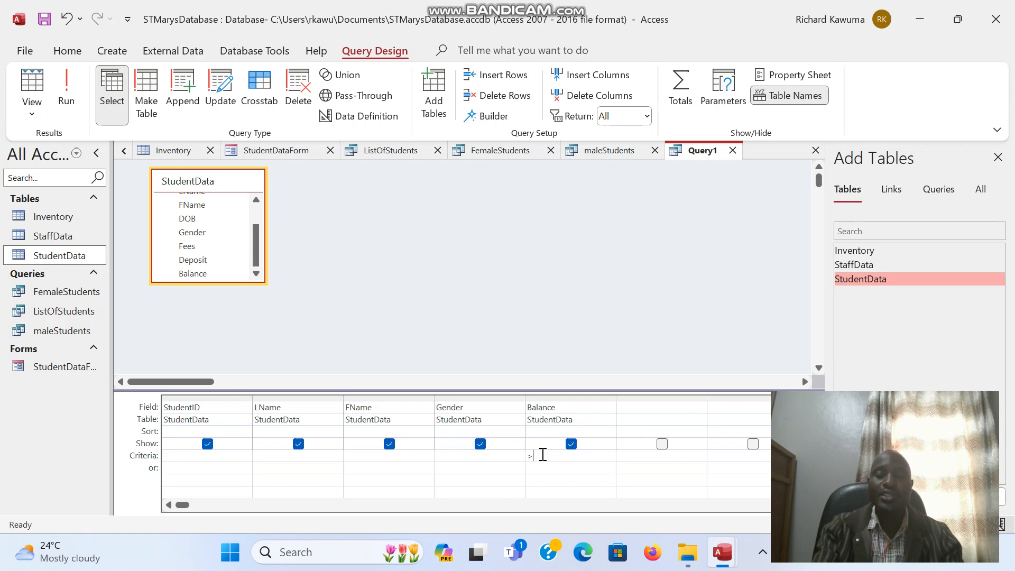
{"action": "type", "text": "0"}
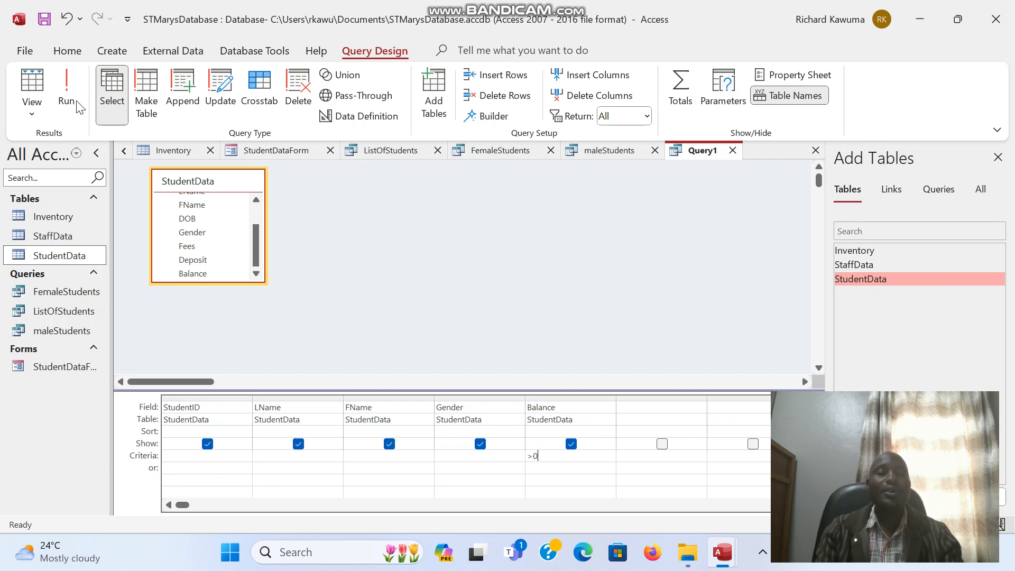
{"action": "left_click", "coordinate": [66, 90]}
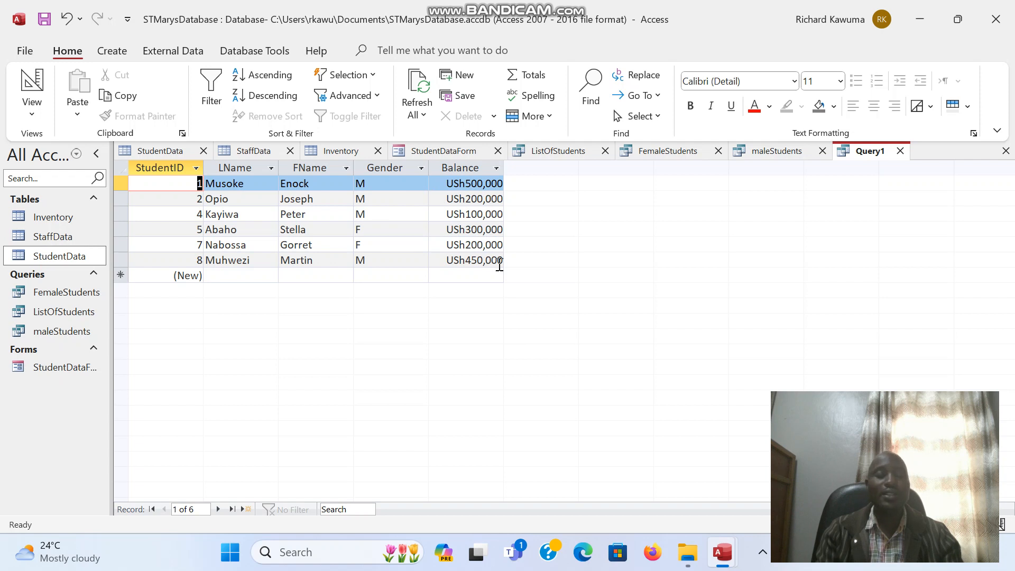
Step: Save the outstanding-balance query as FeesBalance
{"action": "key", "text": "ctrl+s"}
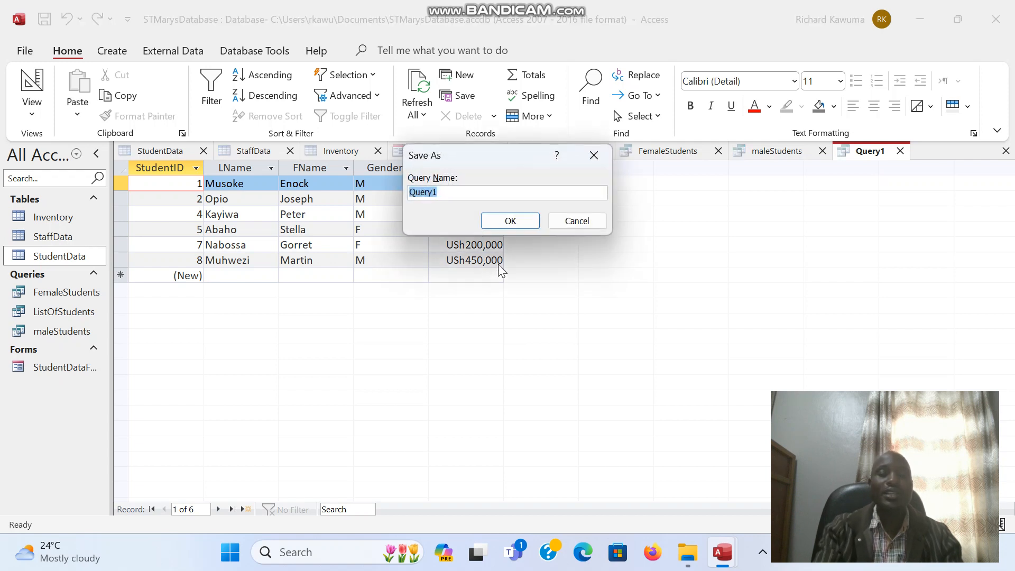
{"action": "type", "text": "Fees"}
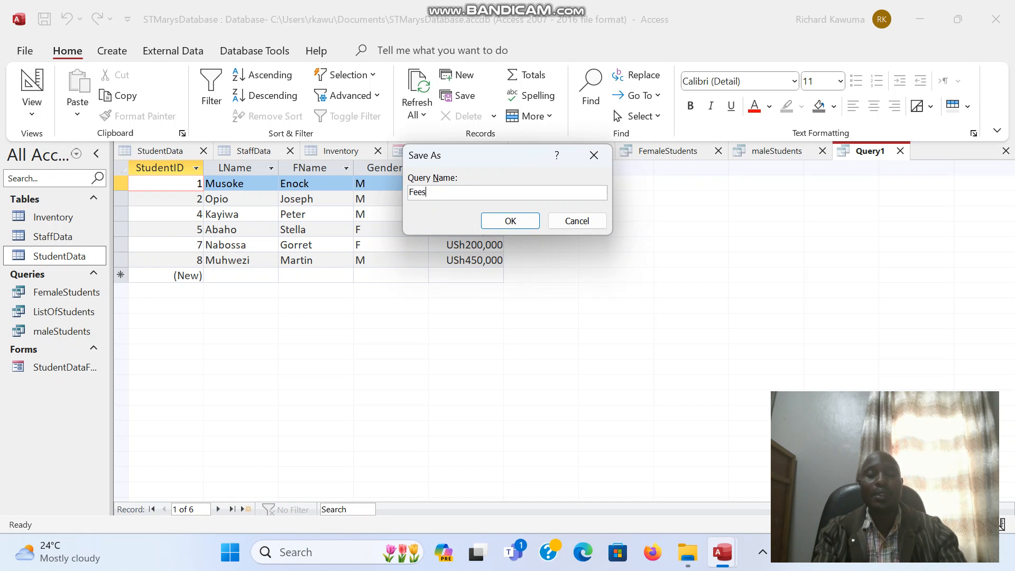
{"action": "type", "text": "Balance"}
{"action": "left_click", "coordinate": [514, 224]}
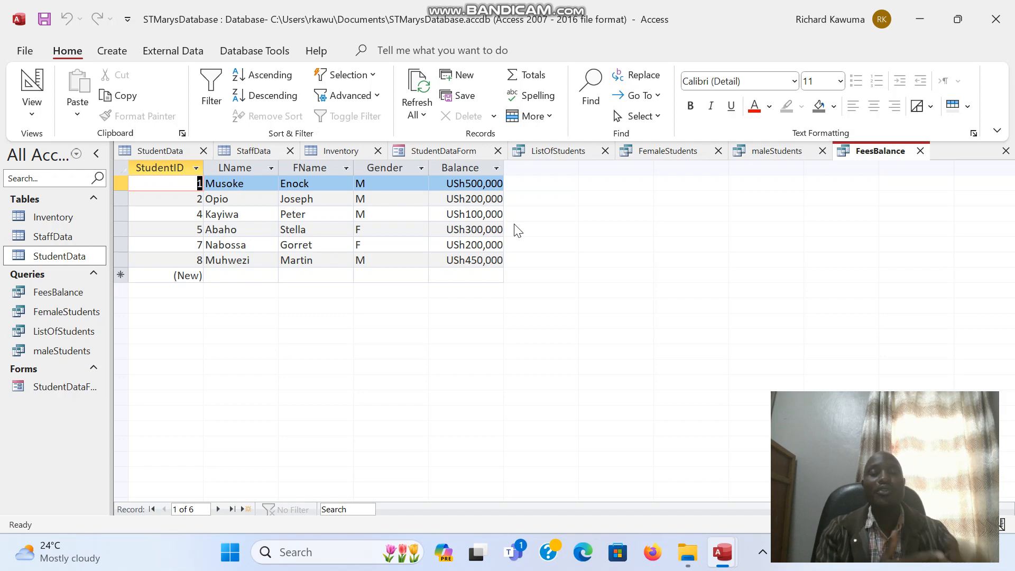
Step: Create a new StudentData query in Design view with LName, FName, Gender and Balance
{"action": "left_click", "coordinate": [122, 51]}
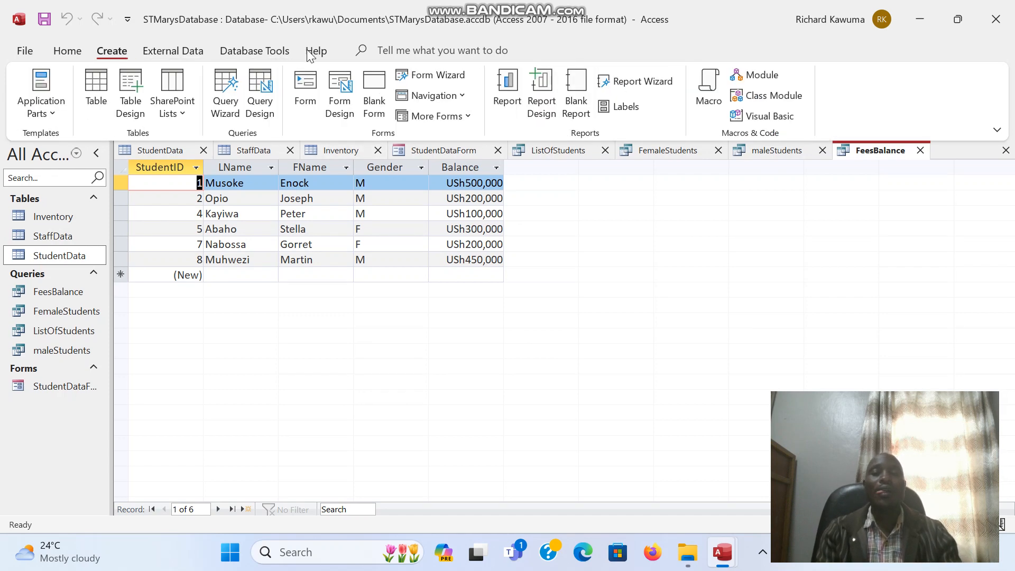
{"action": "left_click", "coordinate": [260, 94]}
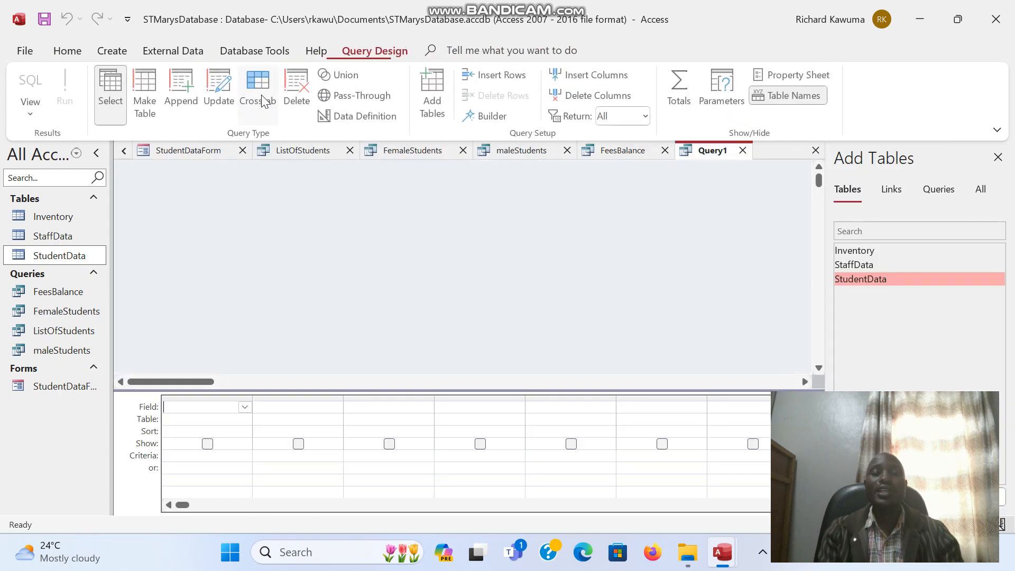
{"action": "double_click", "coordinate": [858, 279]}
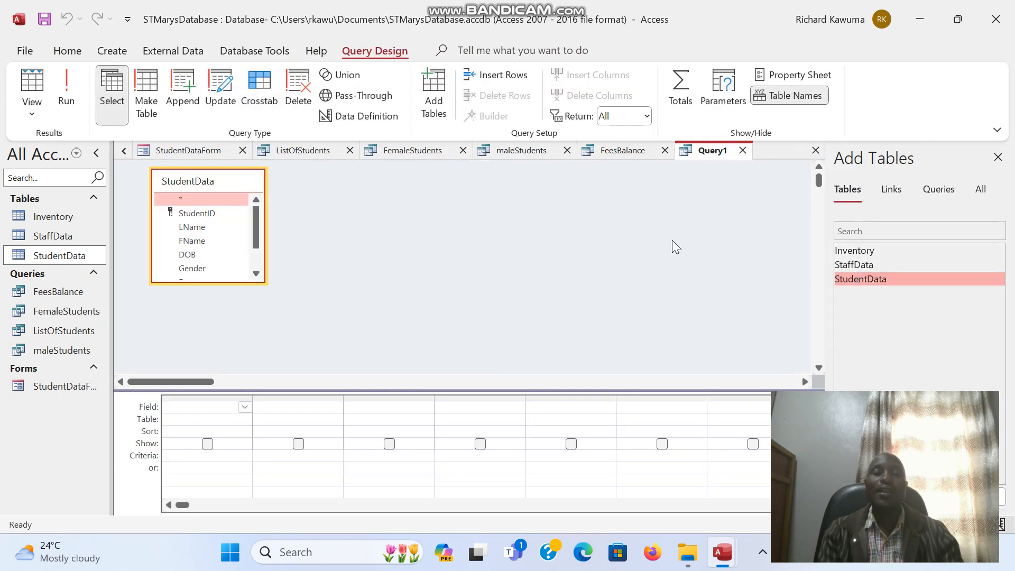
{"action": "double_click", "coordinate": [193, 226]}
{"action": "double_click", "coordinate": [192, 240]}
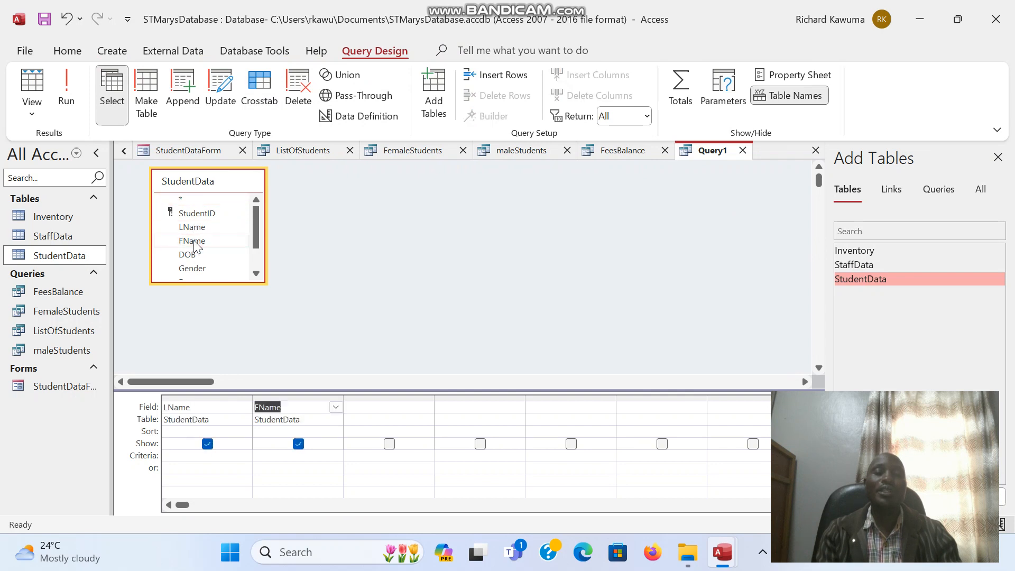
{"action": "double_click", "coordinate": [195, 268]}
{"action": "left_click", "coordinate": [256, 274]}
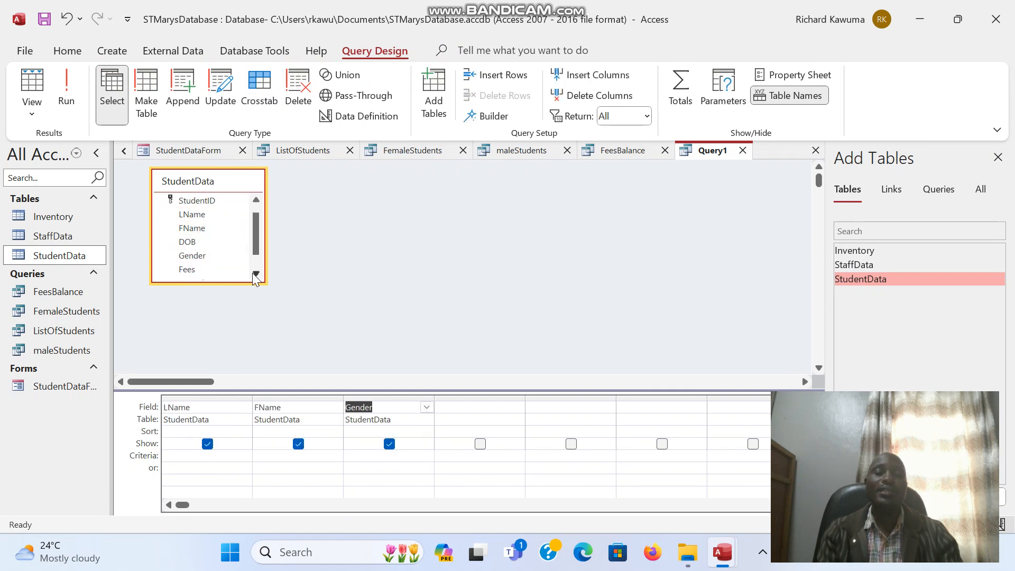
{"action": "left_click", "coordinate": [255, 274]}
{"action": "double_click", "coordinate": [207, 274]}
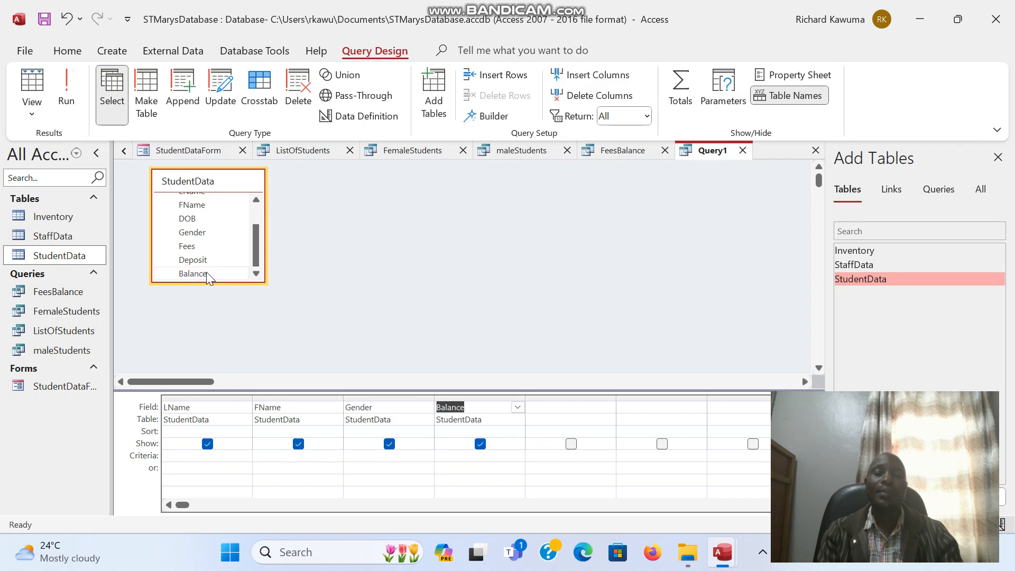
Step: Set the Balance criterion to 0 and run it, returning 3 fully-paid students
{"action": "left_click", "coordinate": [485, 456]}
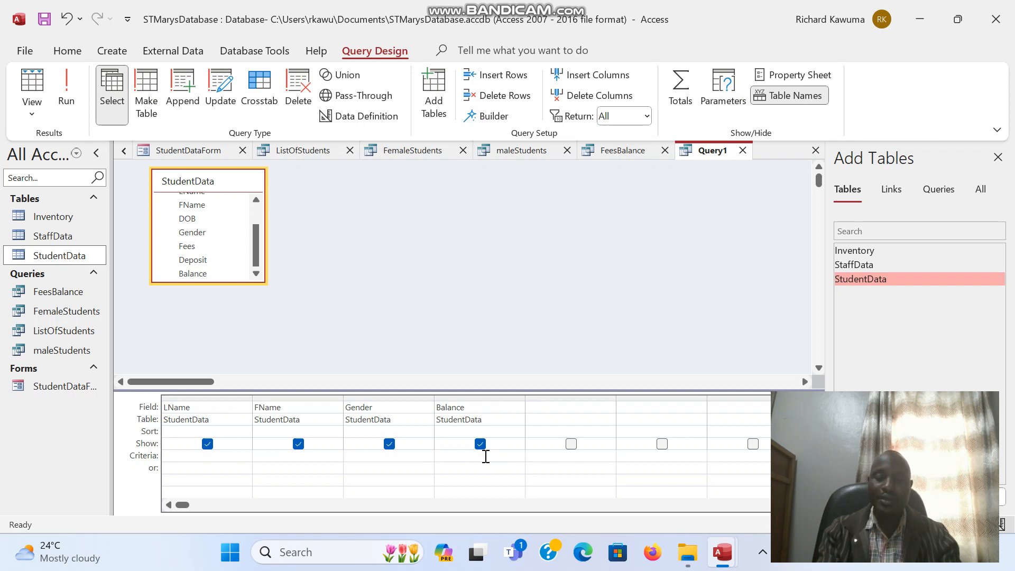
{"action": "type", "text": ">"}
{"action": "key", "text": "BackSpace"}
{"action": "type", "text": "<"}
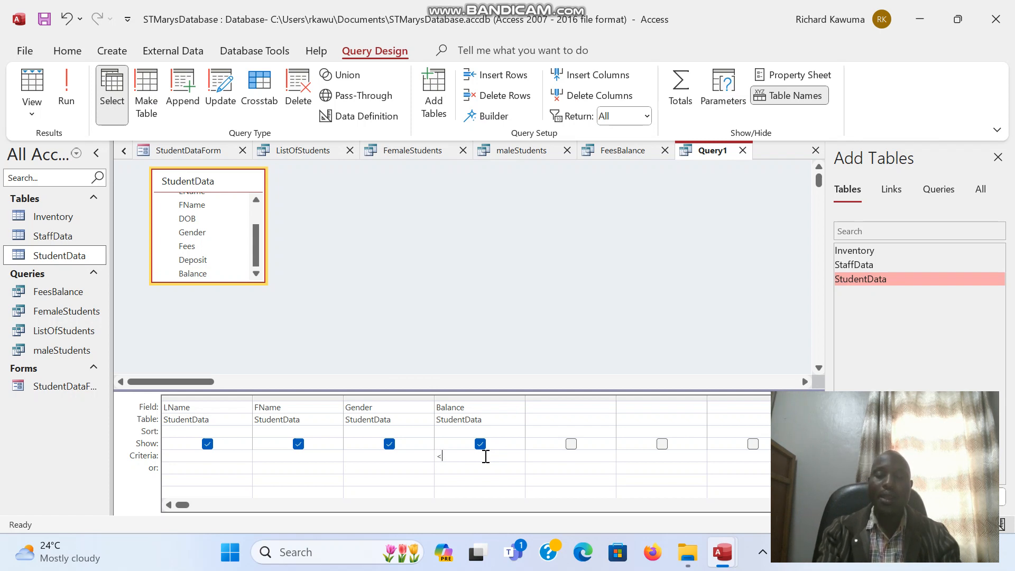
{"action": "type", "text": "0"}
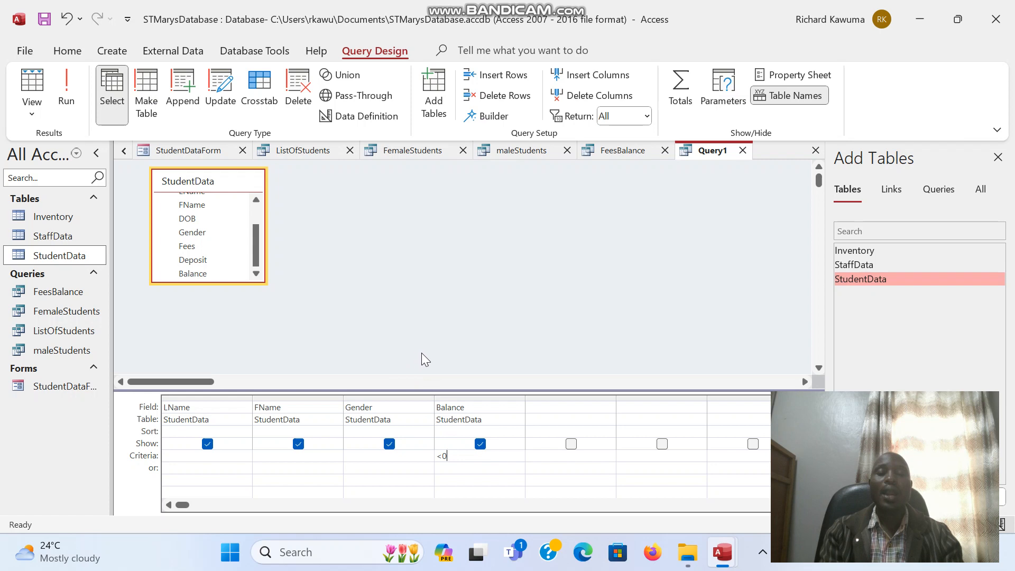
{"action": "key", "text": "BackSpace"}
{"action": "key", "text": "BackSpace"}
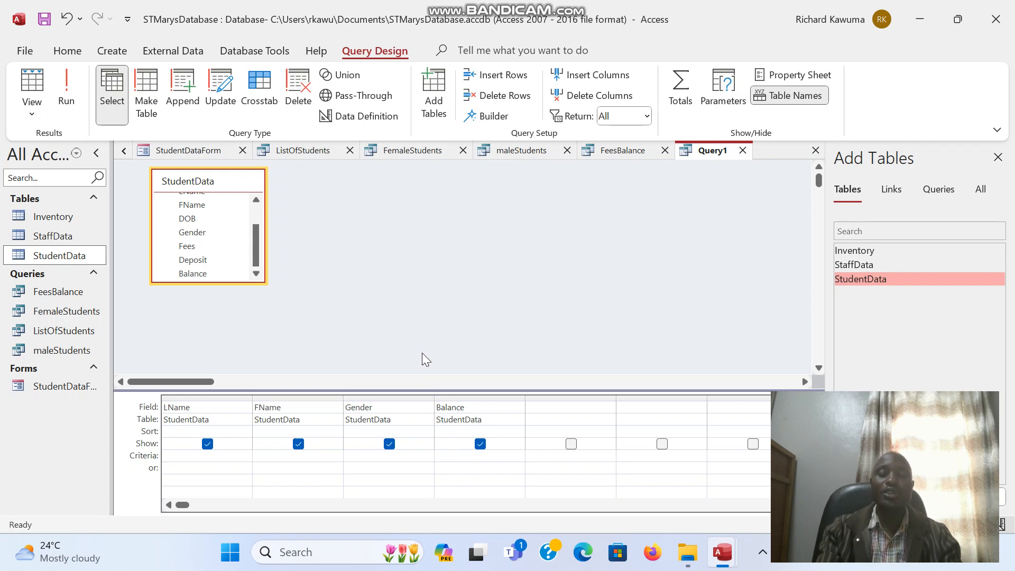
{"action": "type", "text": "0"}
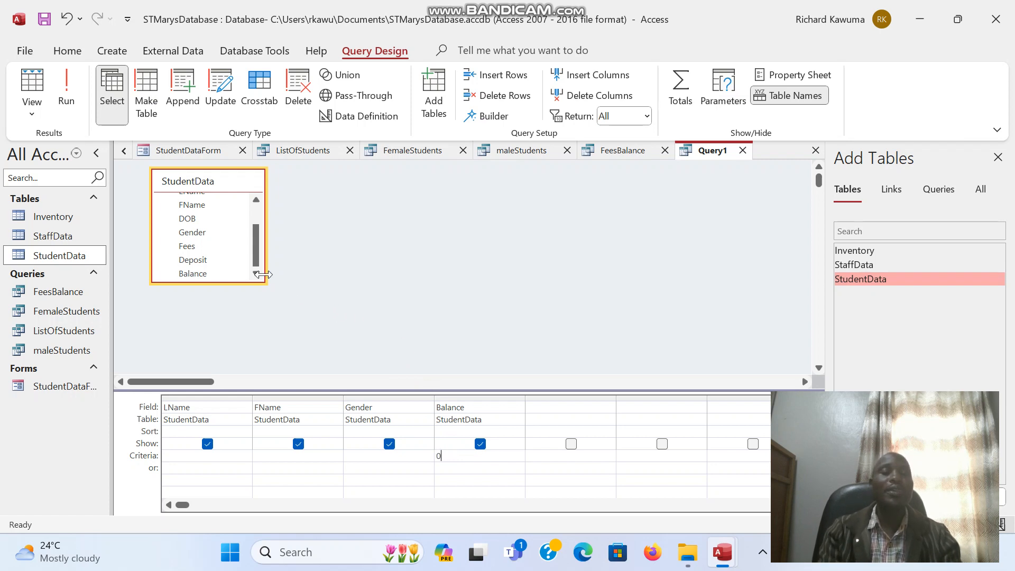
{"action": "left_click", "coordinate": [66, 97]}
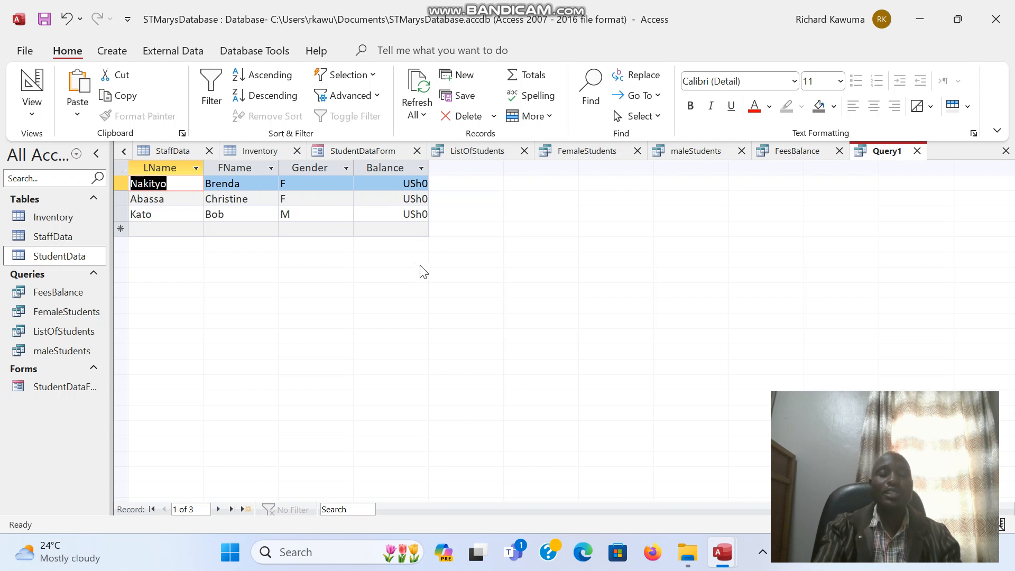
Step: Save the zero-balance query as CompletedFees
{"action": "key", "text": "ctrl+s"}
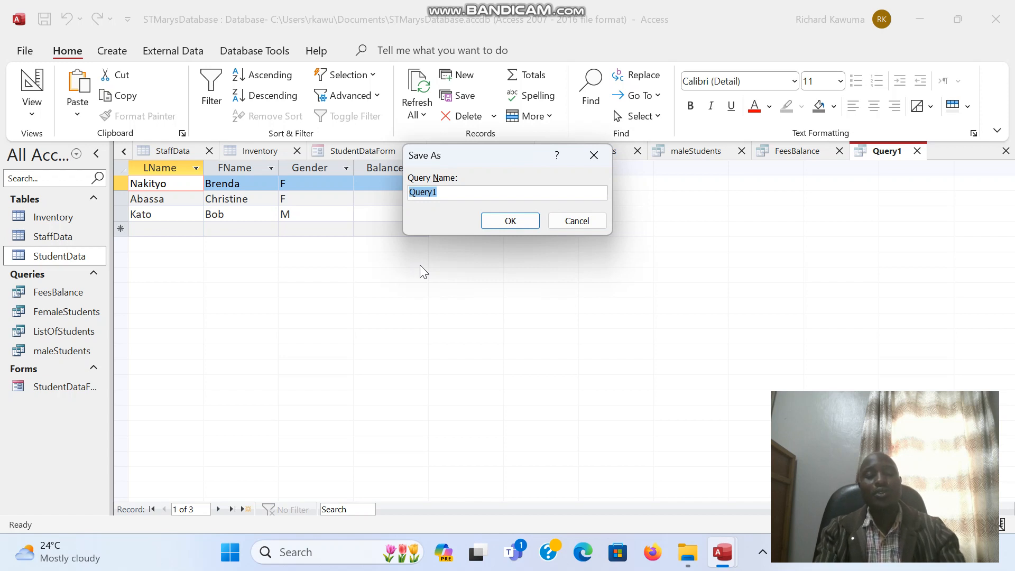
{"action": "type", "text": "Com"}
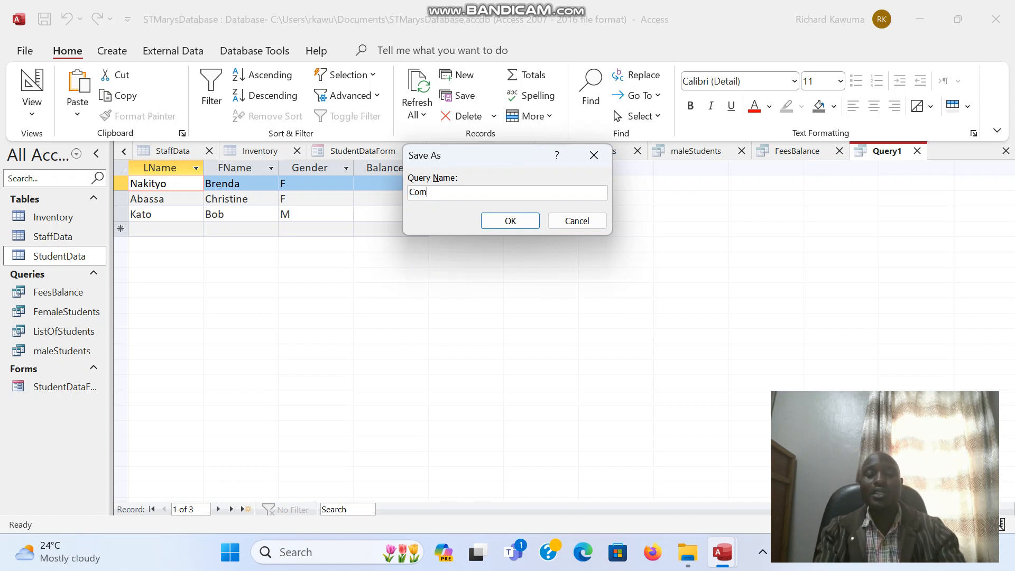
{"action": "type", "text": "pletedFees"}
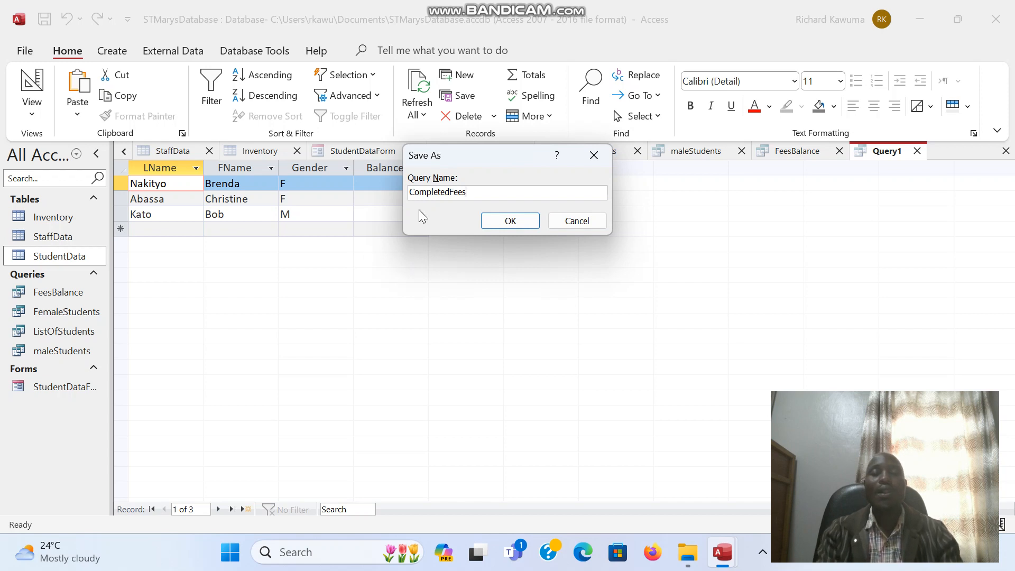
{"action": "left_click", "coordinate": [510, 220]}
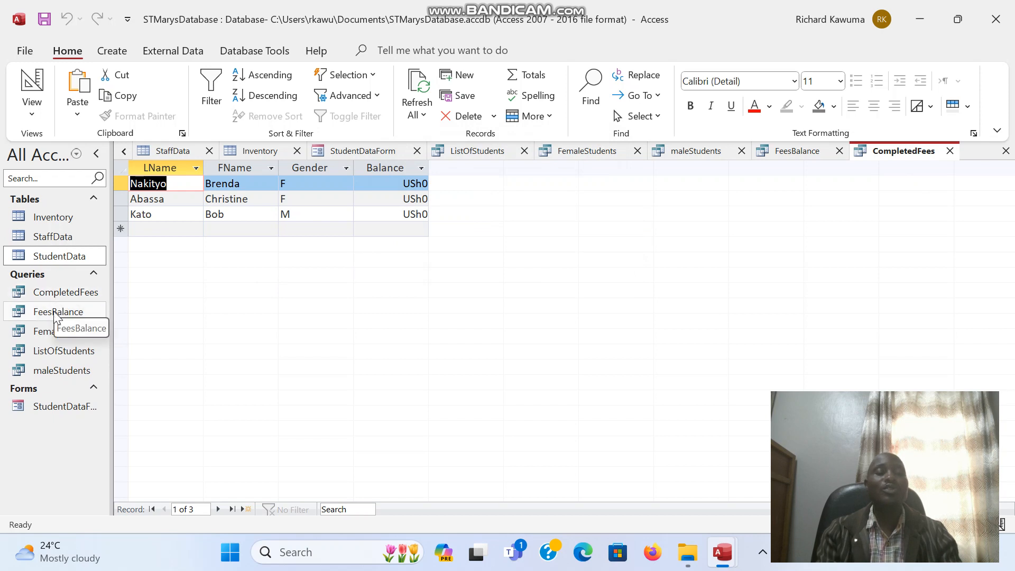
Step: Open FeesBalance, FemaleStudents, then ListOfStudents, ending on the list of all 9 students
{"action": "double_click", "coordinate": [57, 312]}
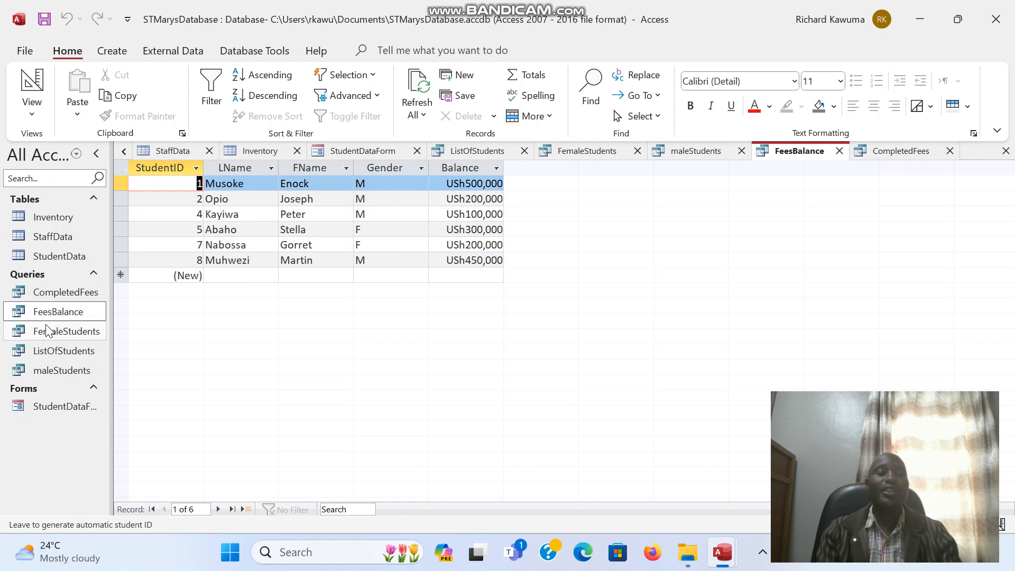
{"action": "double_click", "coordinate": [46, 332]}
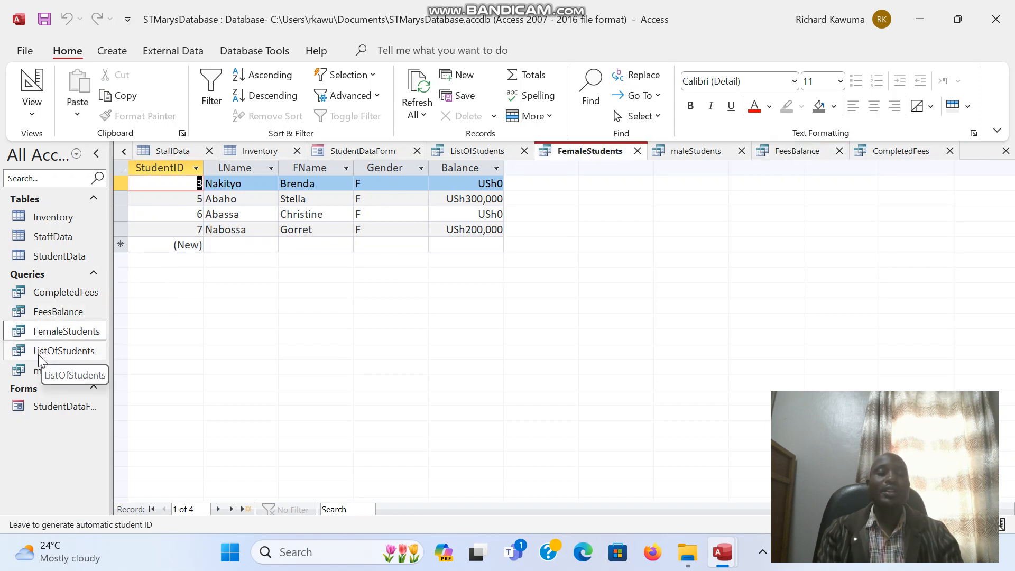
{"action": "double_click", "coordinate": [43, 353]}
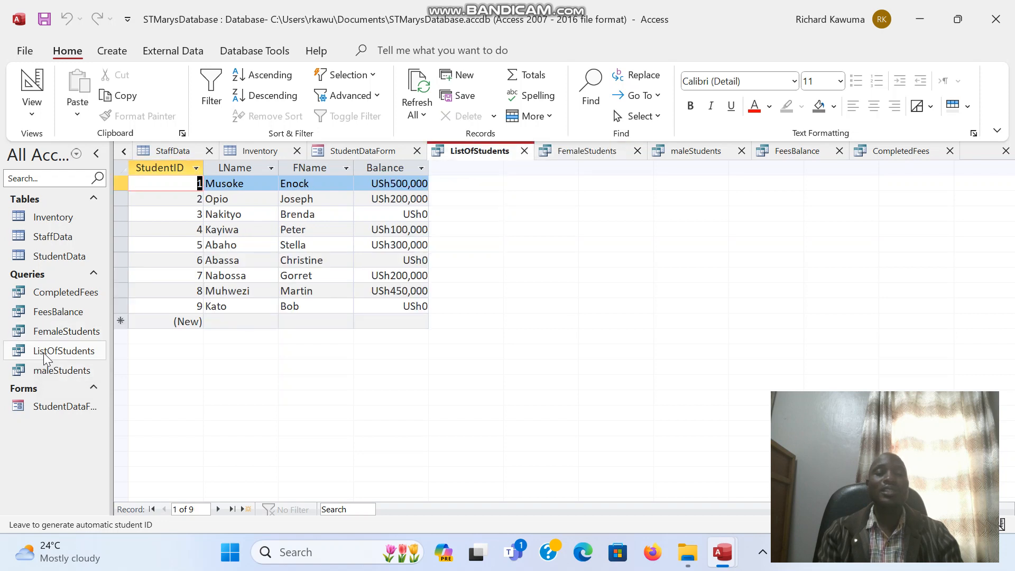